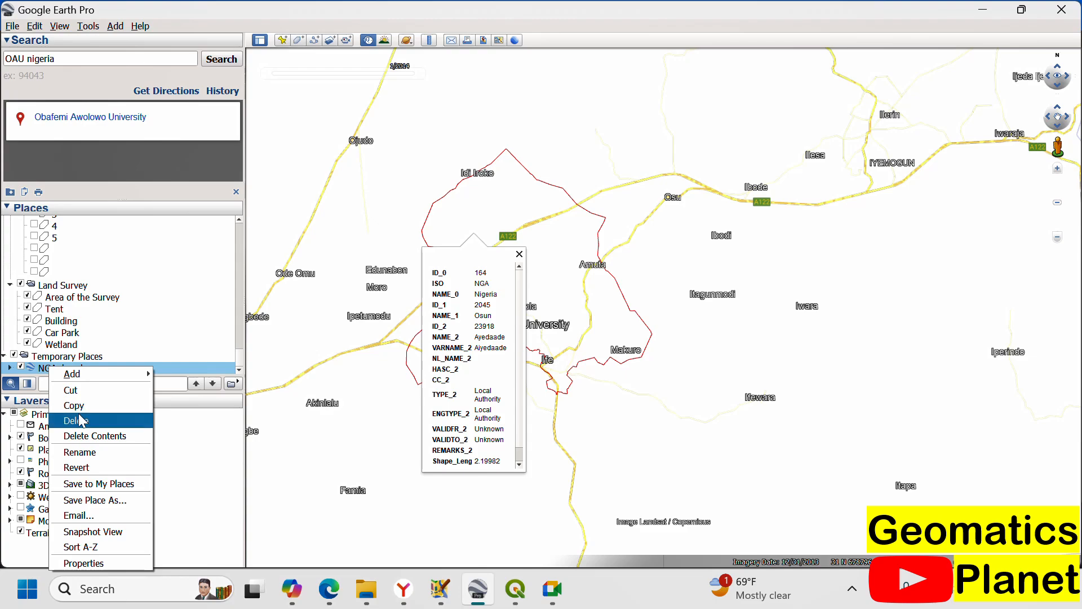
Step: Delete the NGA_lga.shp layer from Temporary Places and confirm the deletion
left_click(79, 420)
left_click(605, 311)
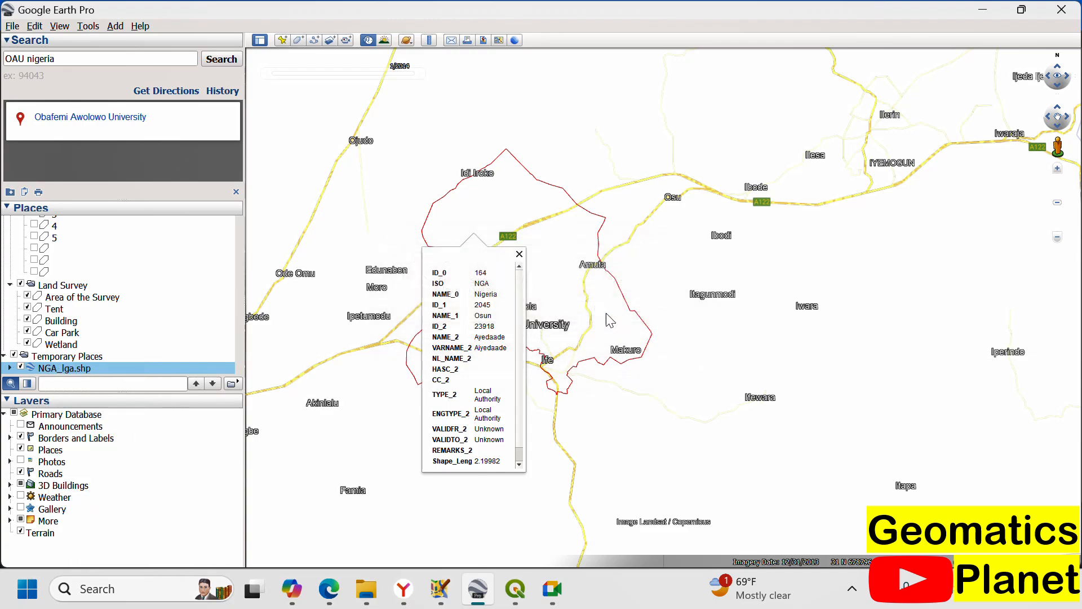
Step: Open the Obafemi Awolowo University search result to bring its location into view
scroll(593, 318, "down", 5)
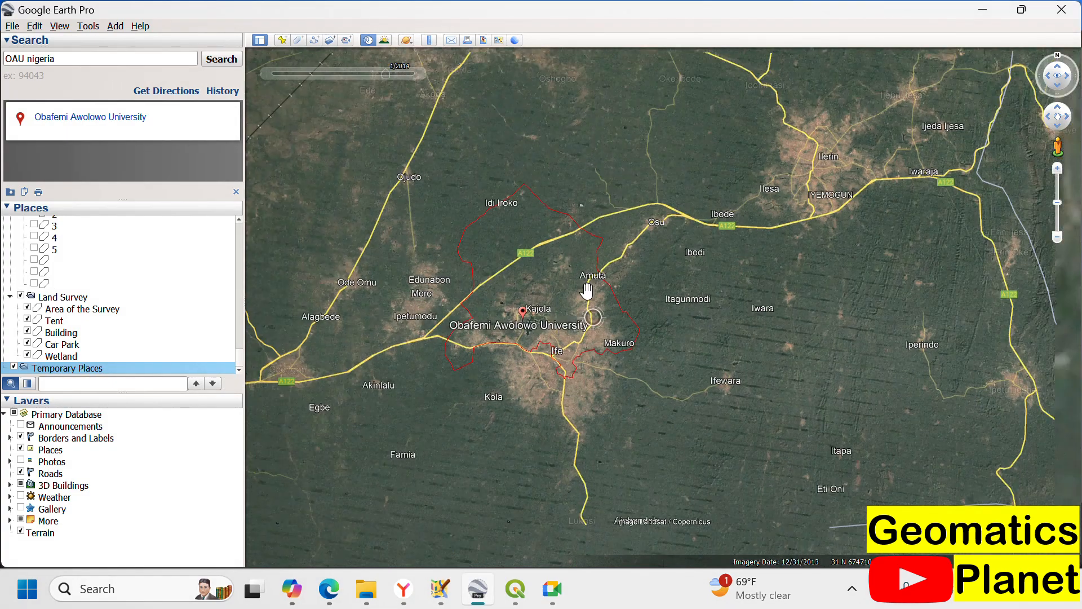
scroll(555, 304, "down", 3)
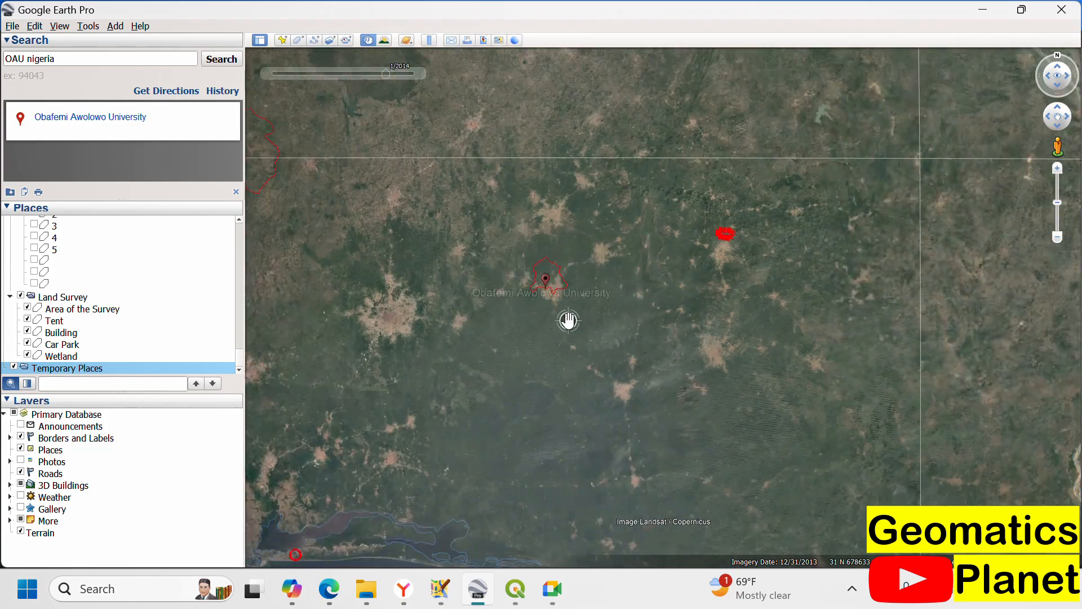
scroll(514, 281, "up", 3)
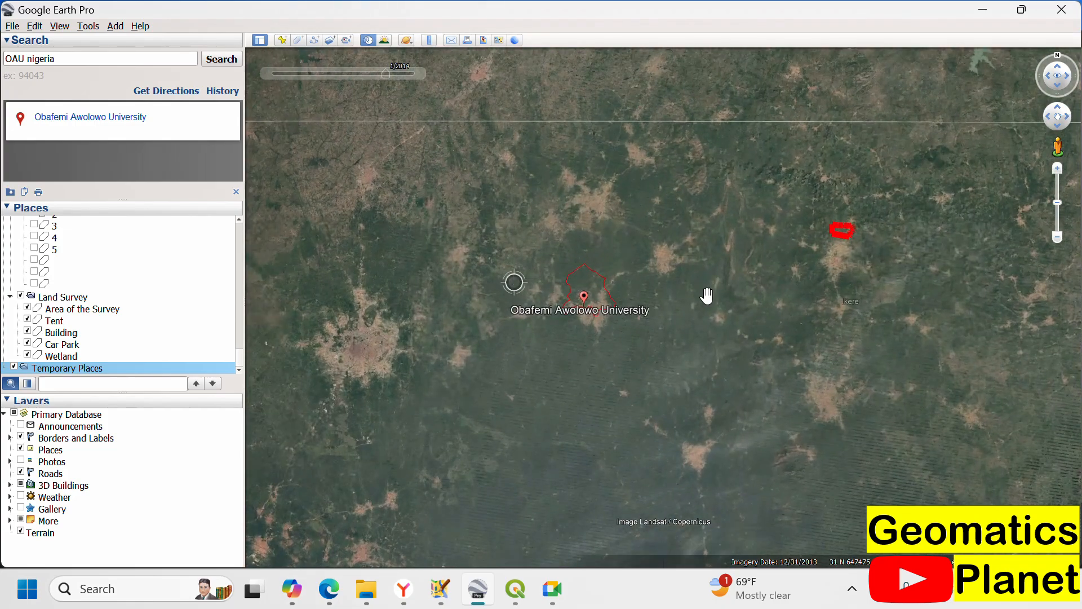
scroll(638, 361, "down", 3)
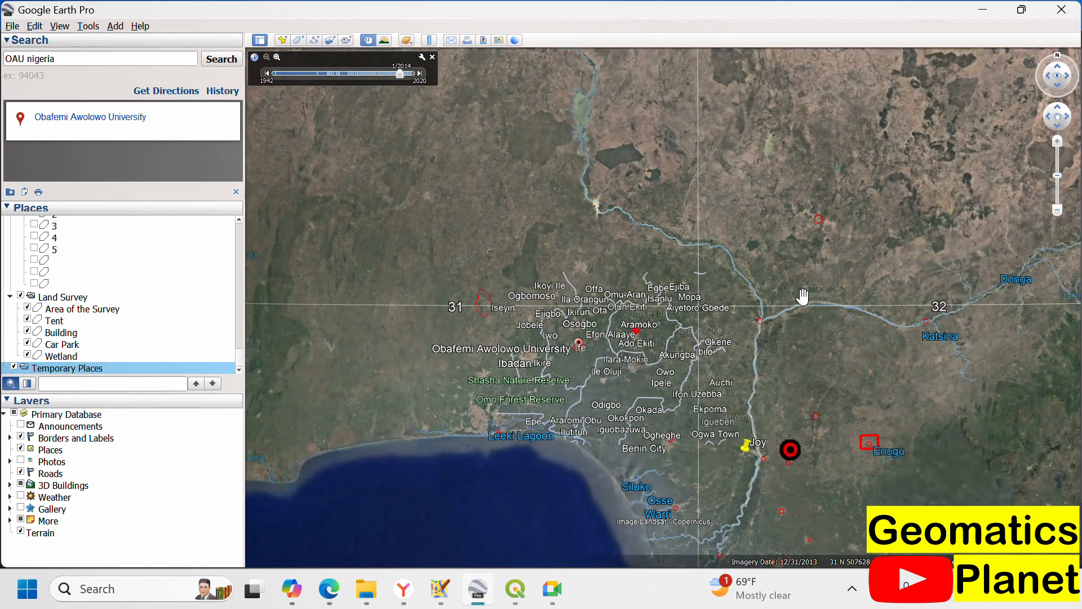
scroll(604, 345, "up", 1)
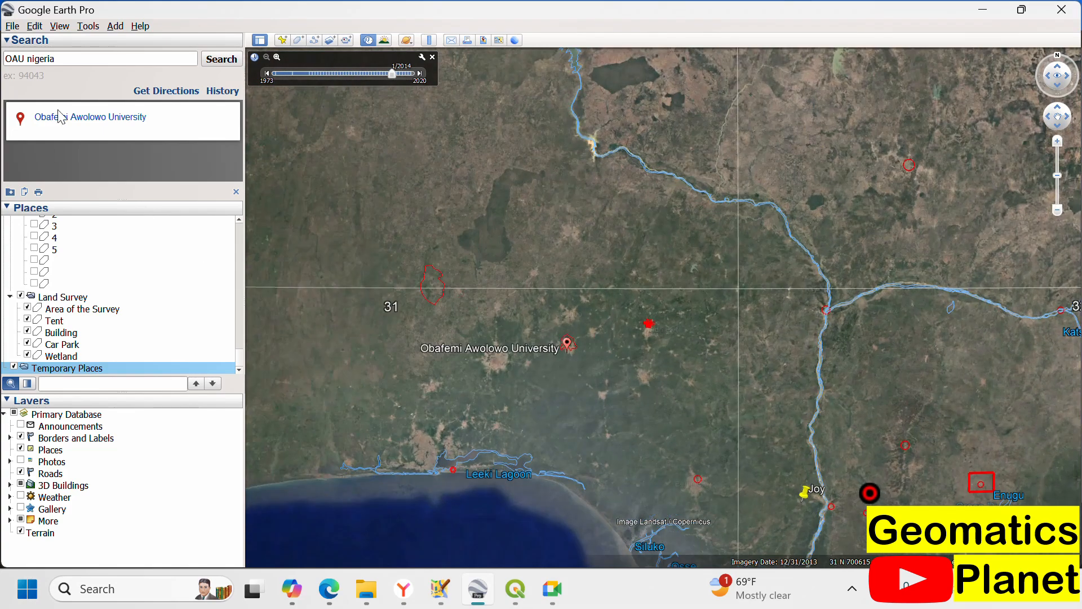
left_click(92, 122)
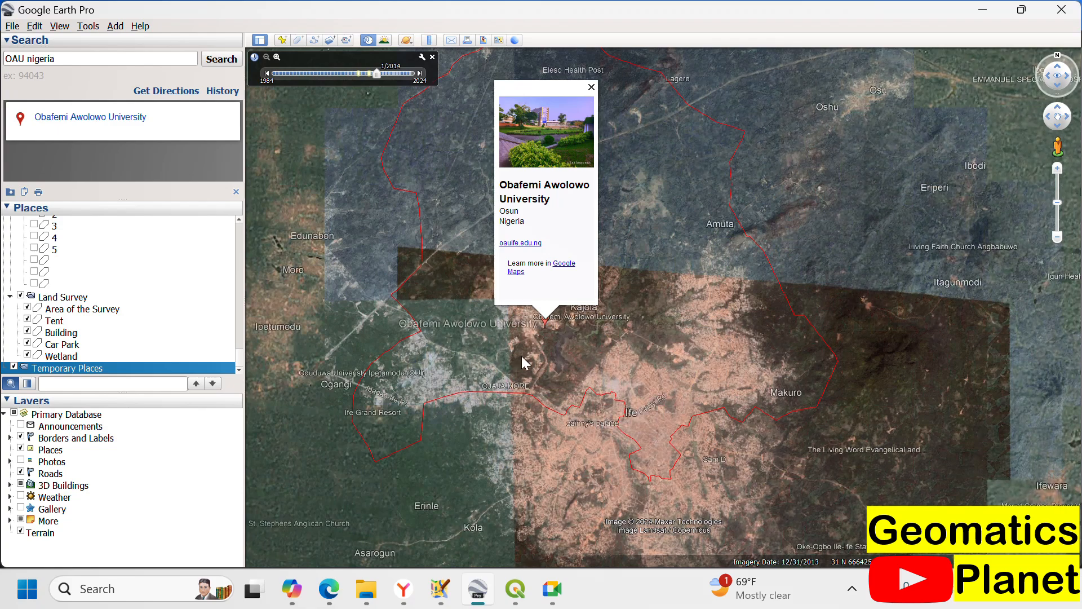
Step: Inspect the attributes of the red boundary polygon around the university and Ife, and close the information balloon
left_click(582, 378)
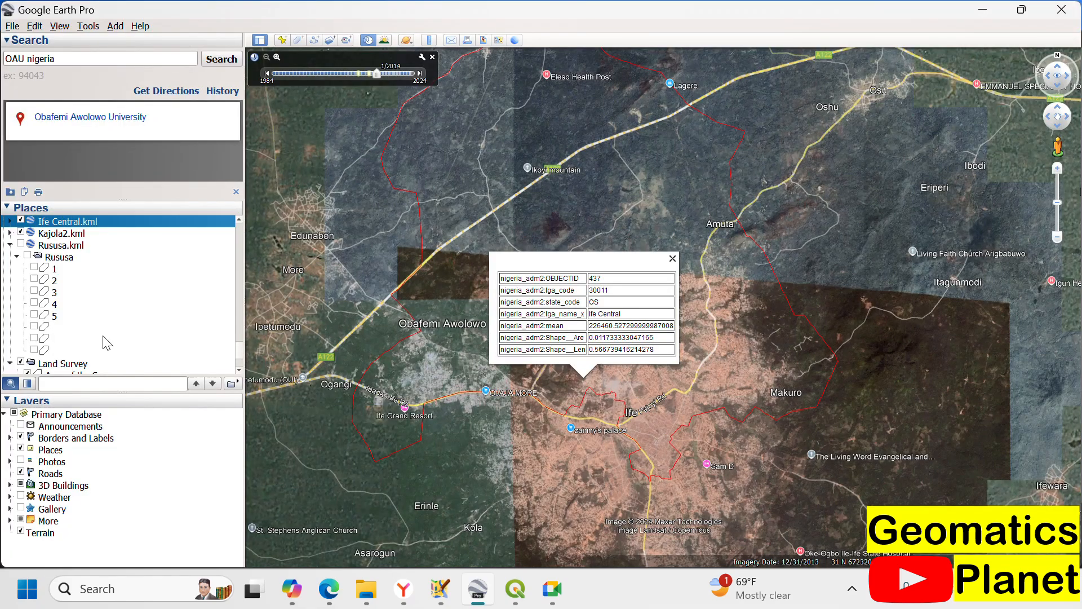
scroll(104, 338, "down", 2)
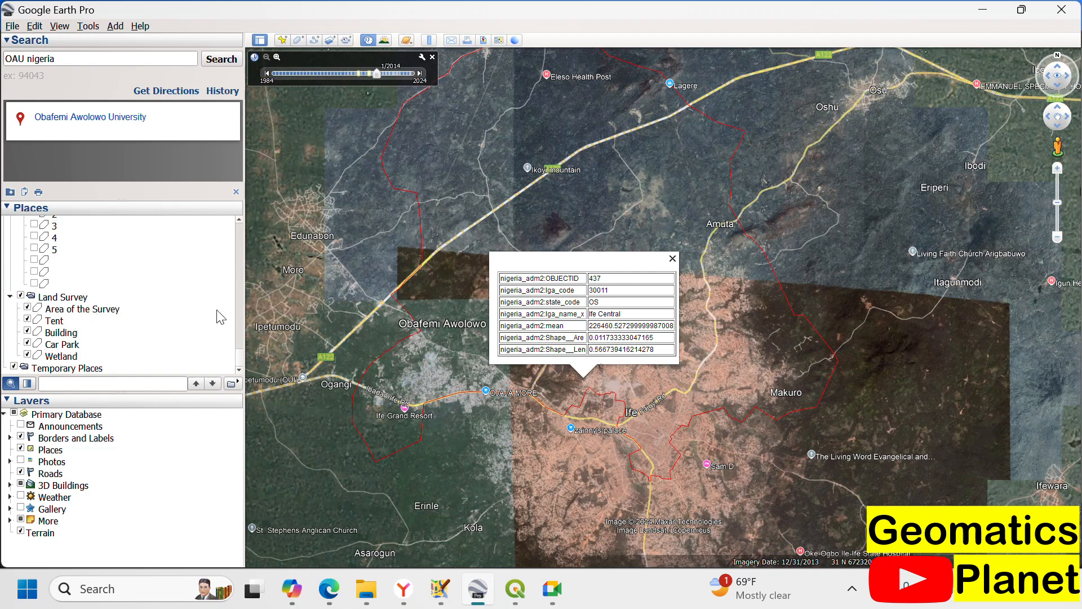
left_click(363, 229)
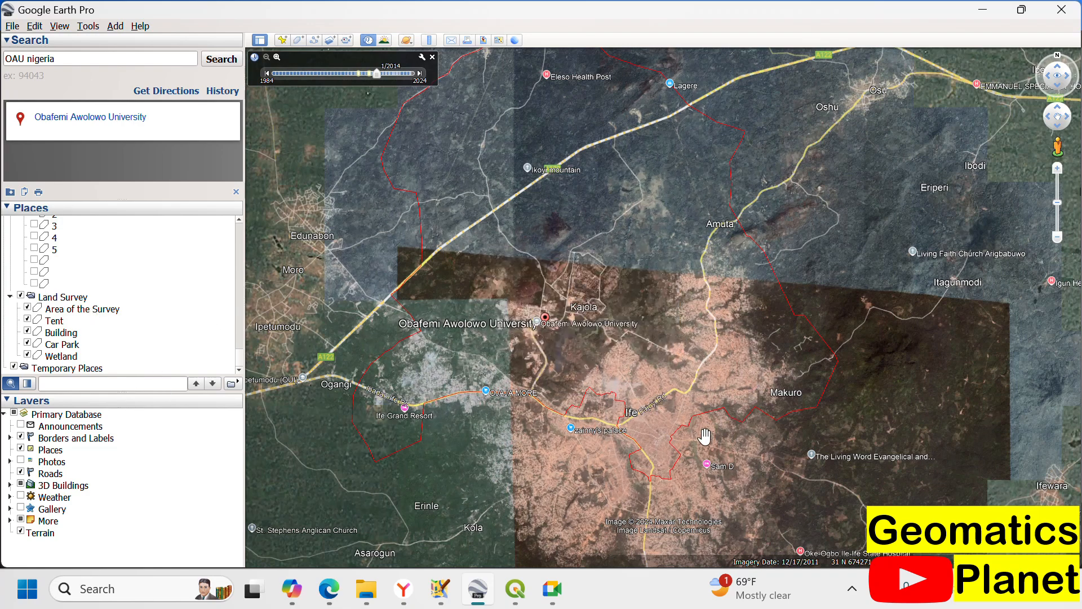
left_click(725, 182)
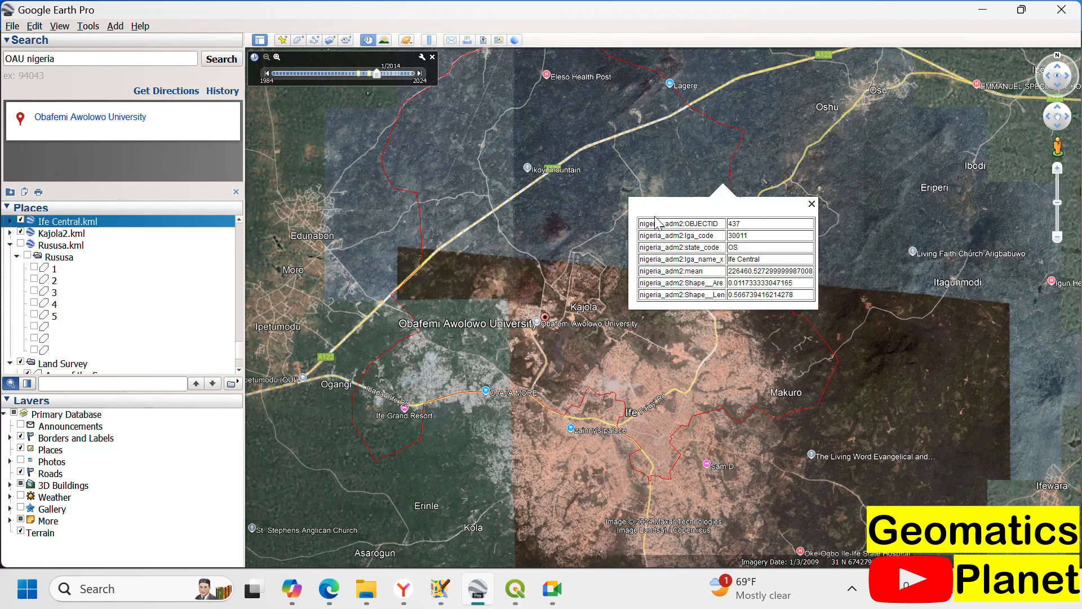
left_click(812, 203)
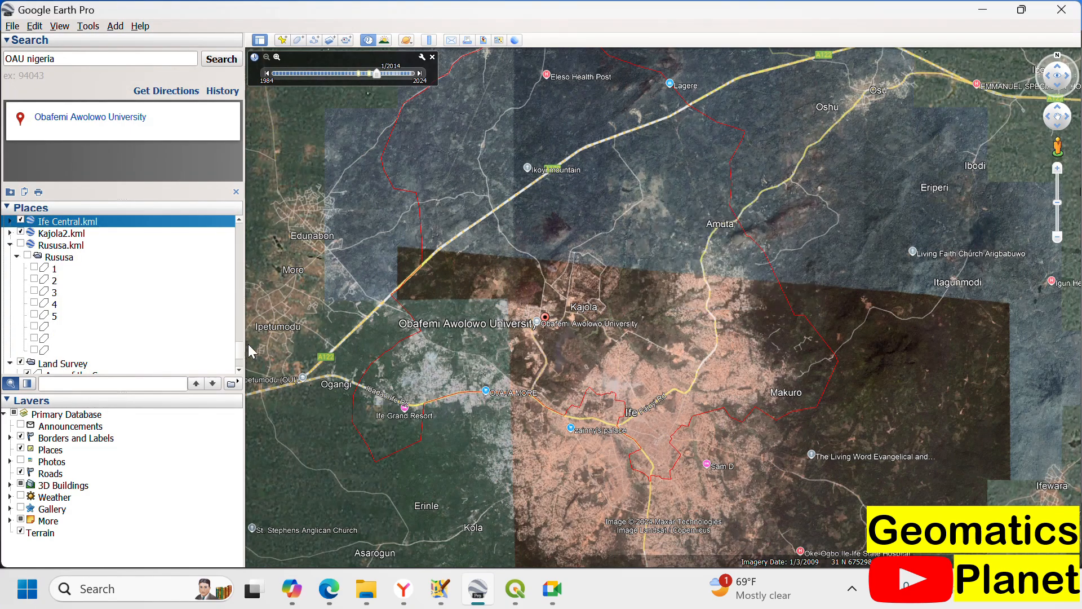
Step: Hide the Ife Central.kml boundary and look over the area around the university without it
left_click(21, 221)
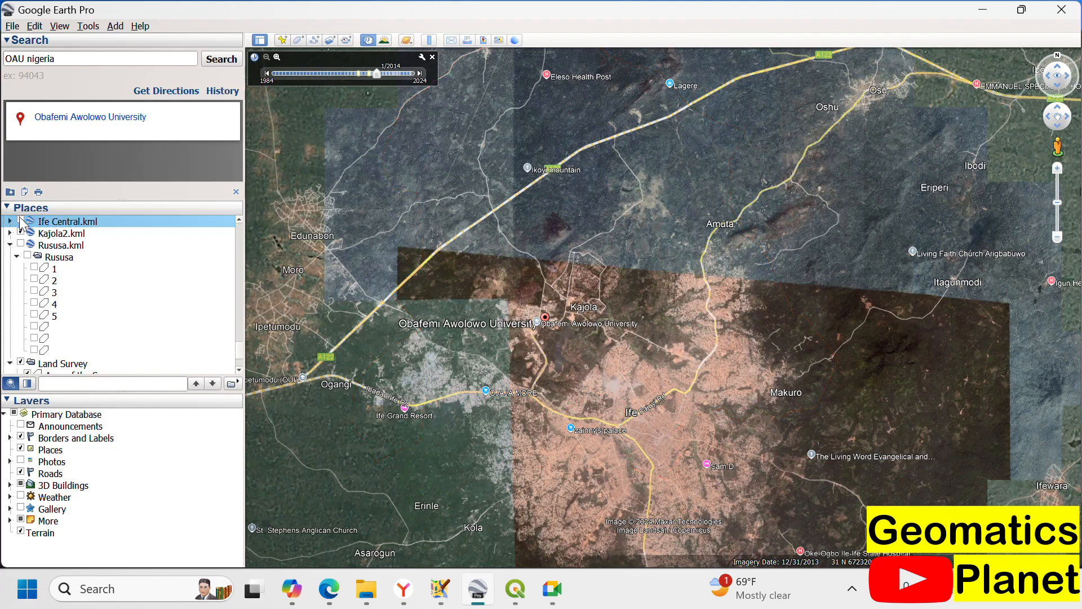
scroll(581, 339, "up", 3)
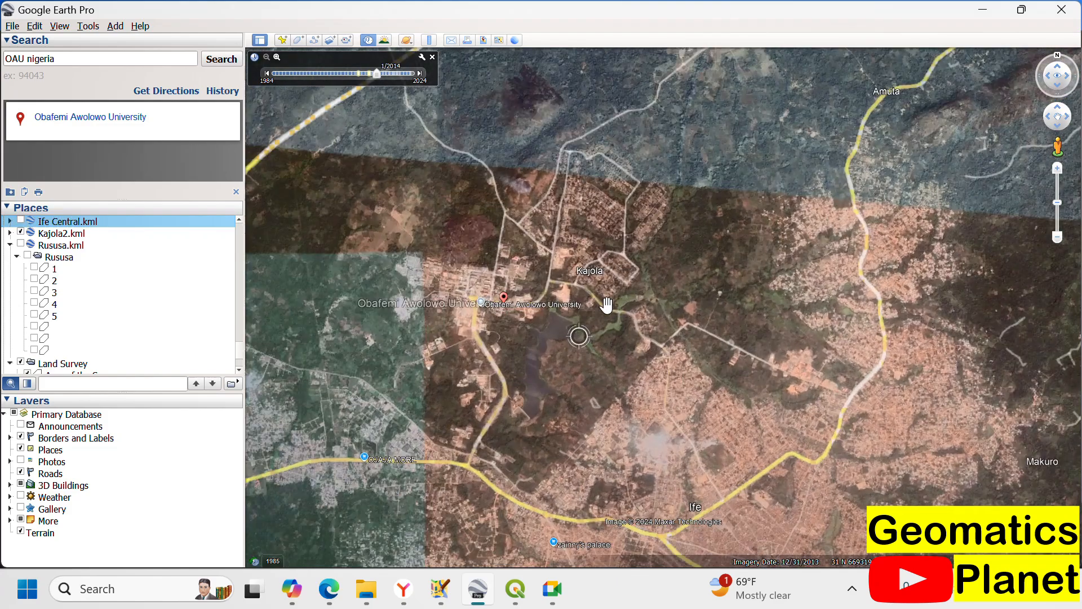
scroll(806, 222, "down", 3)
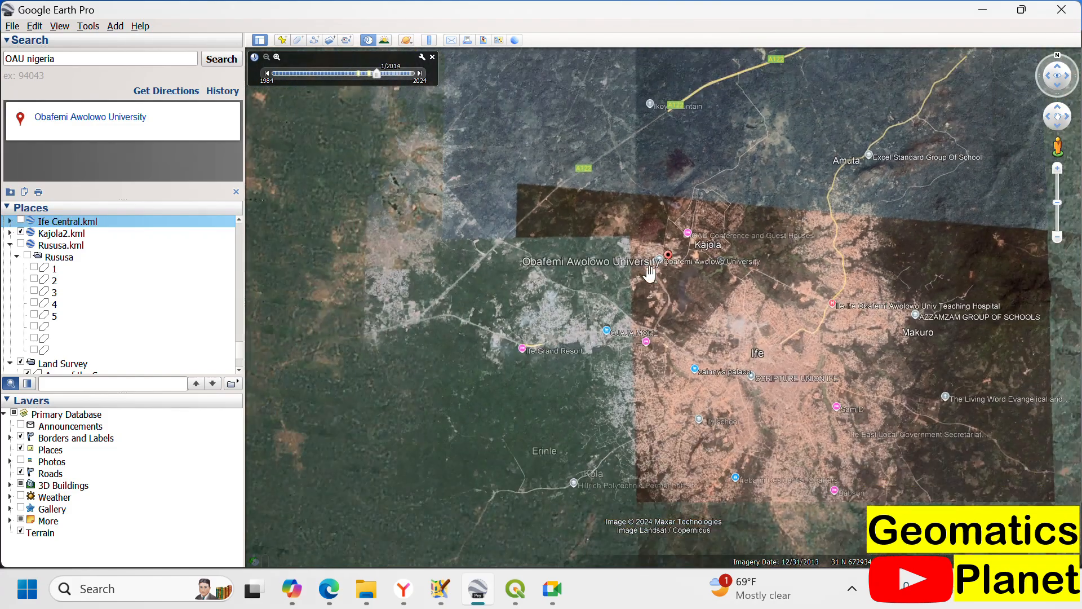
scroll(400, 502, "down", 2)
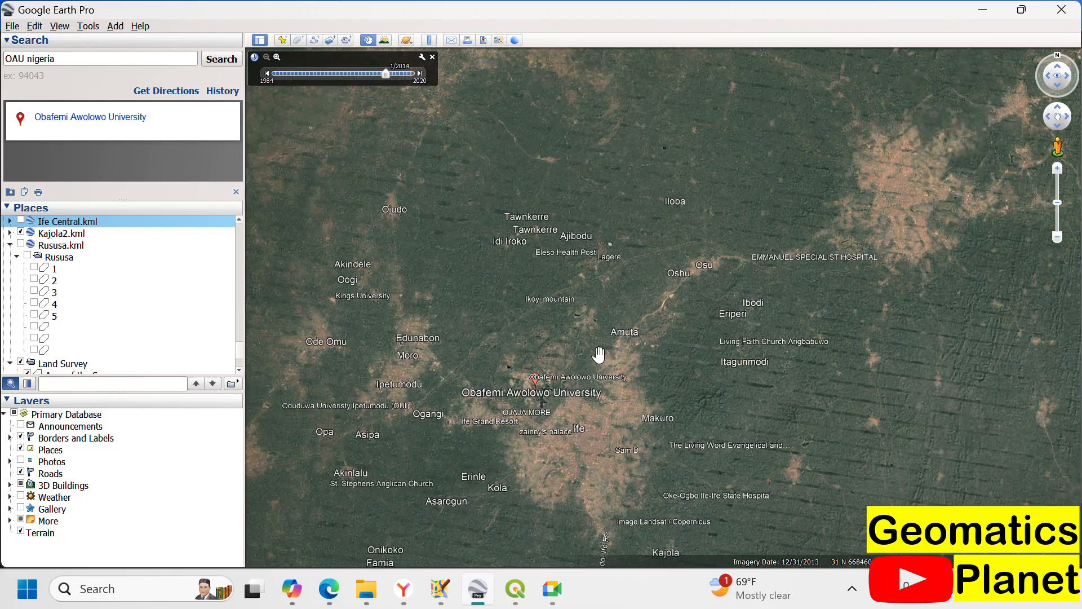
scroll(599, 355, "down", 2)
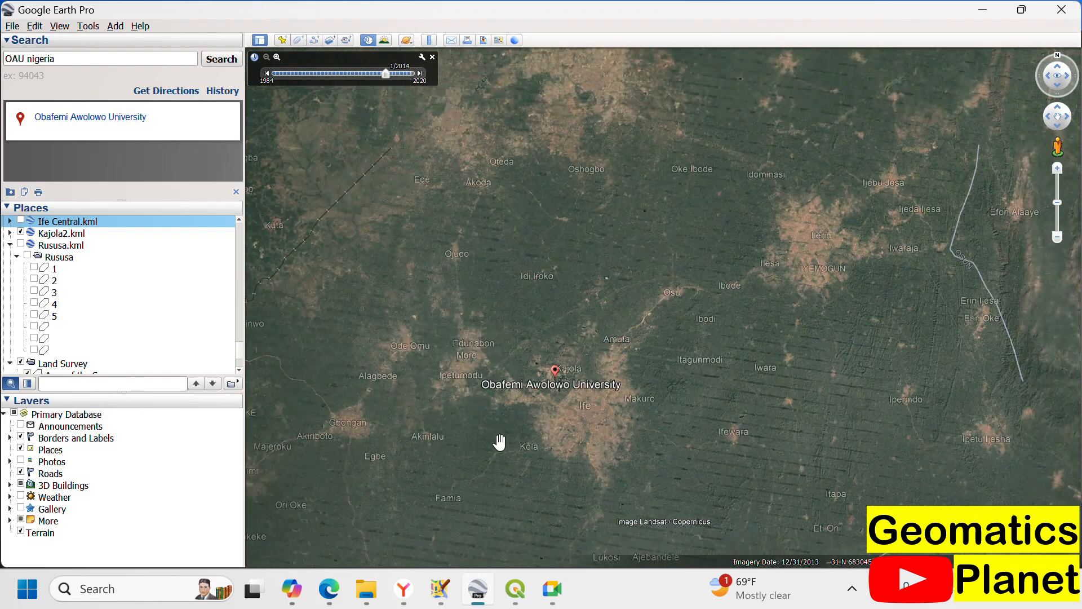
scroll(509, 432, "up", 3)
scroll(755, 407, "down", 3)
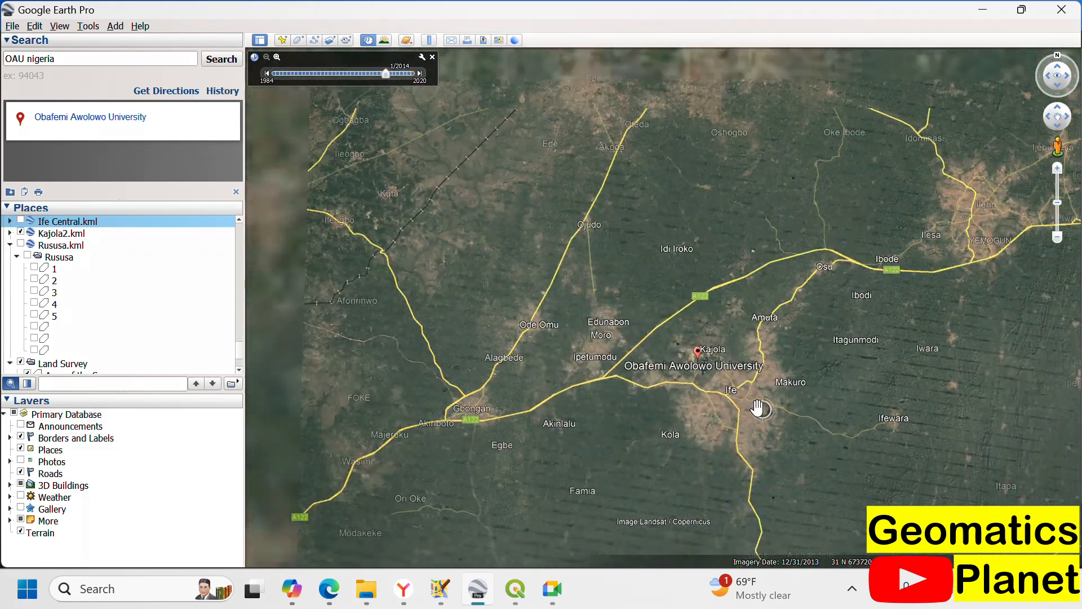
scroll(748, 403, "up", 3)
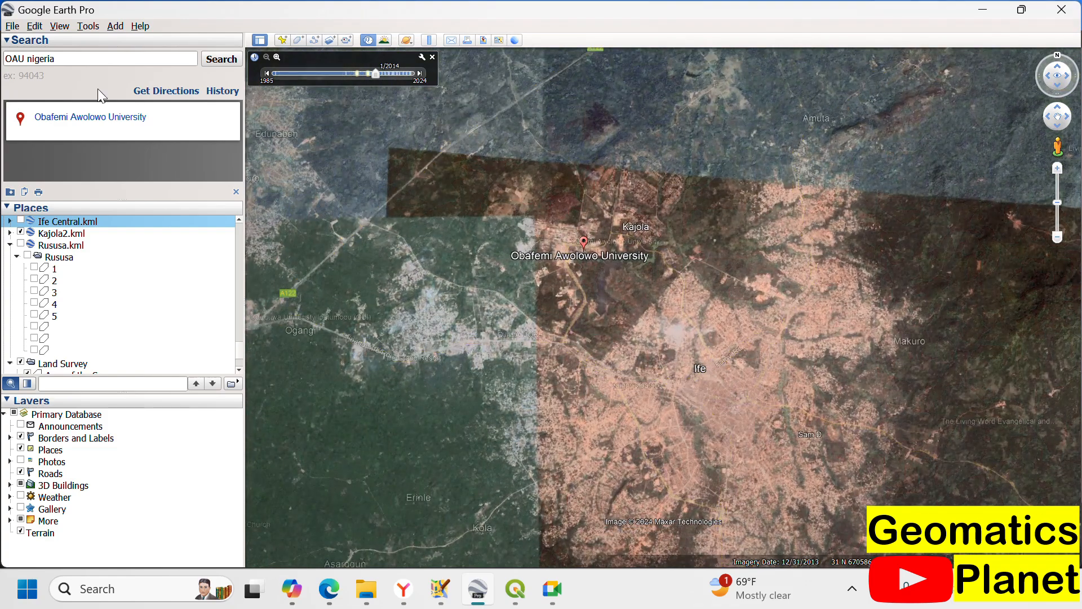
Step: Import the NGA_lga shapefile from the NGA_adm folder
left_click(12, 26)
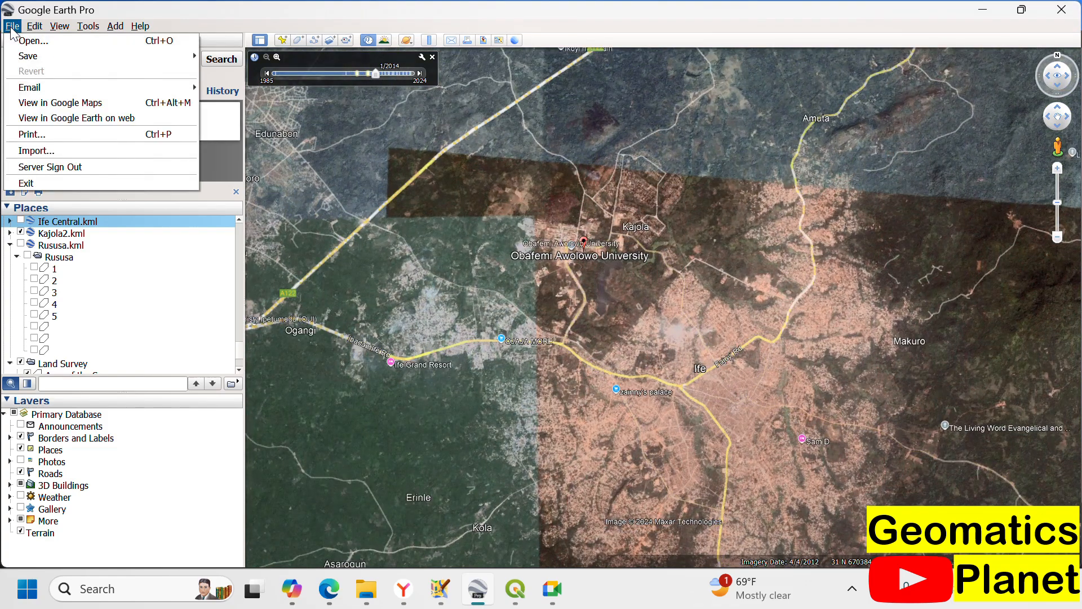
left_click(52, 148)
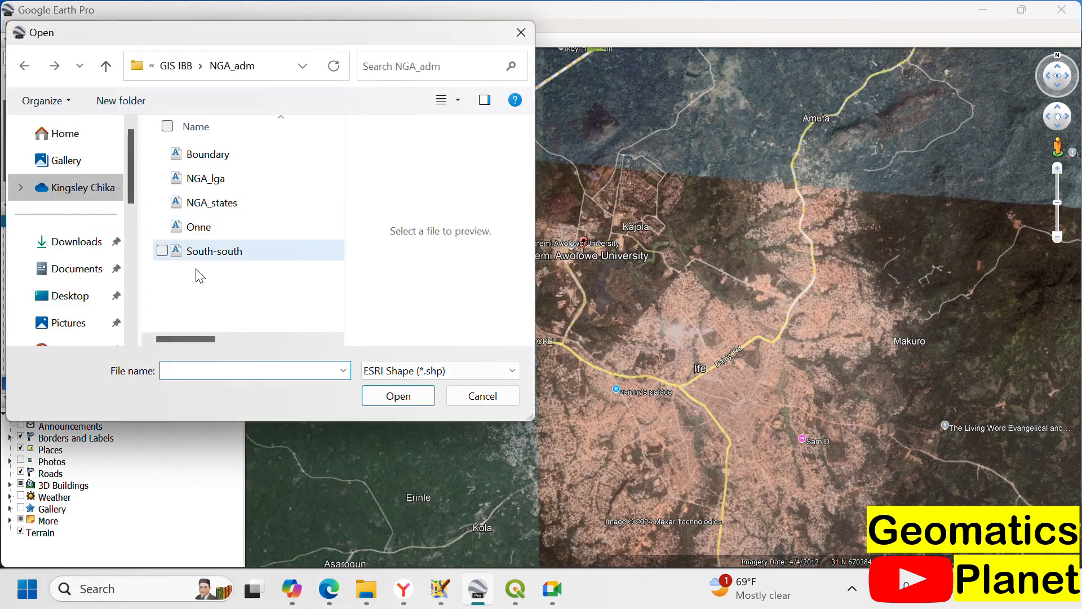
left_click(214, 179)
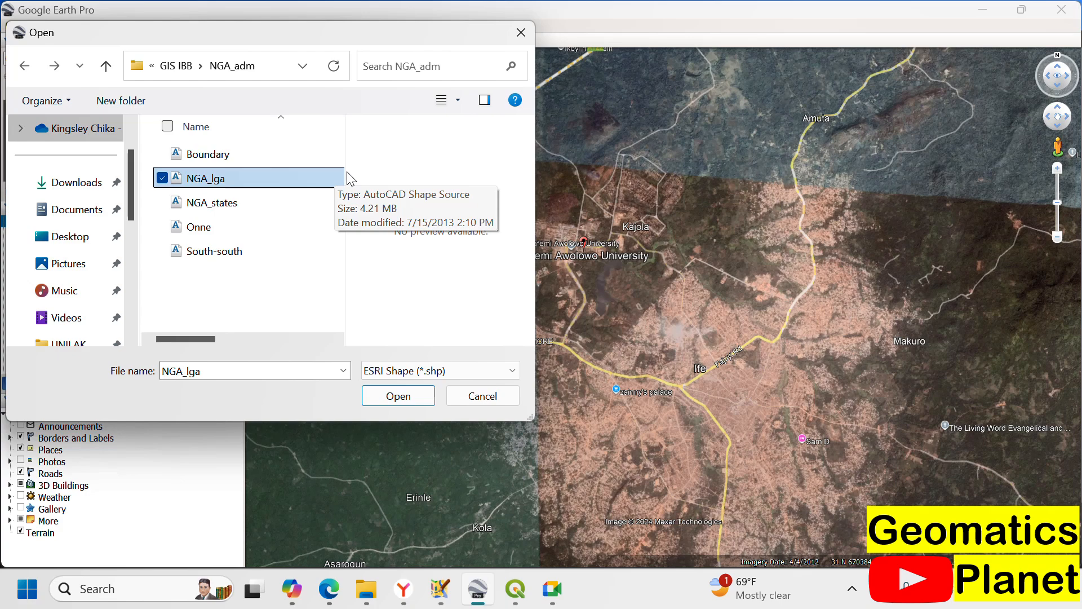
left_click(421, 402)
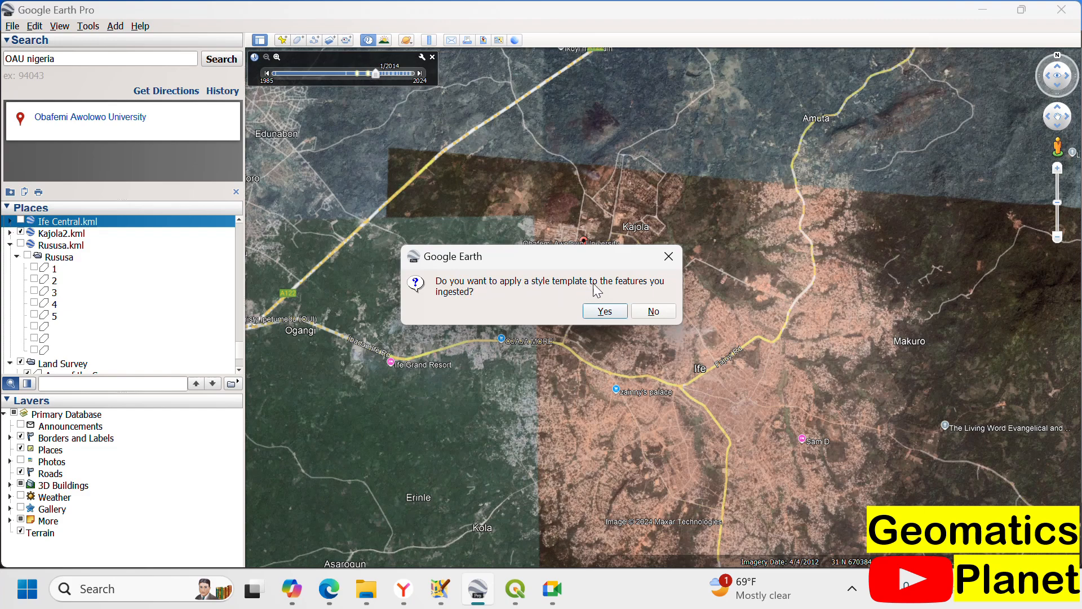
Step: Create a new style template for the imported features, reviewing the preview table and leaving the name field at No field
left_click(603, 312)
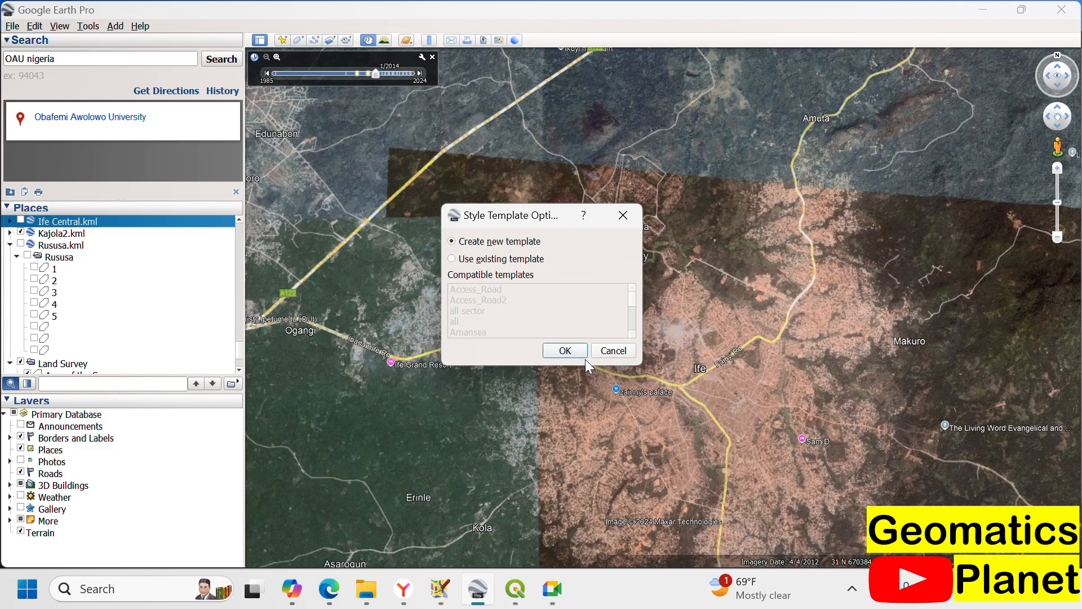
left_click(565, 350)
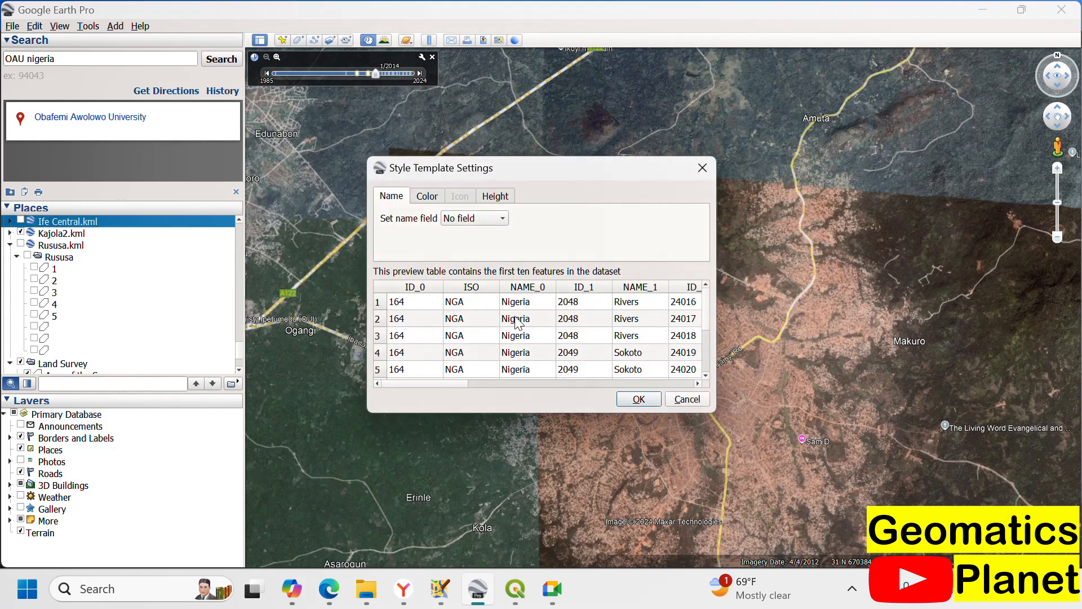
scroll(517, 322, "down", 2)
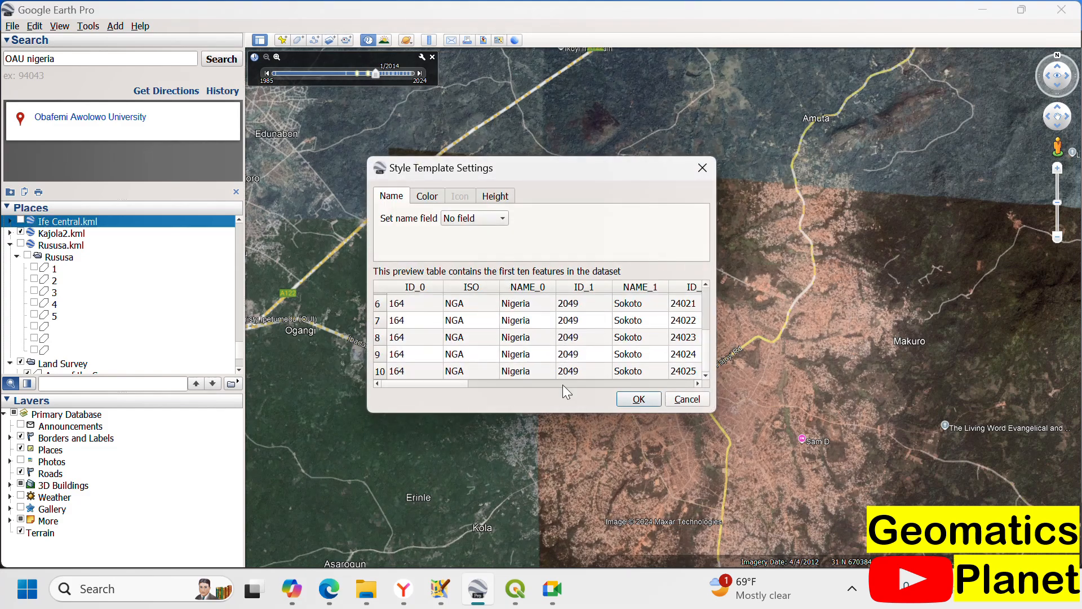
left_click(633, 398)
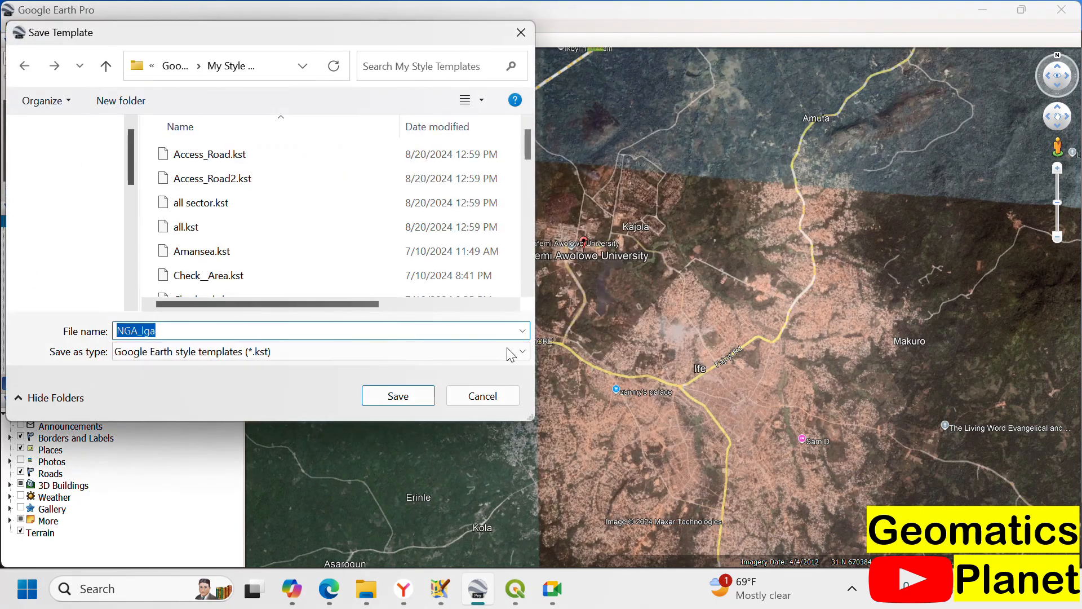
Step: Check the existing template names and save the new style template as NGA_lgass
scroll(248, 253, "down", 5)
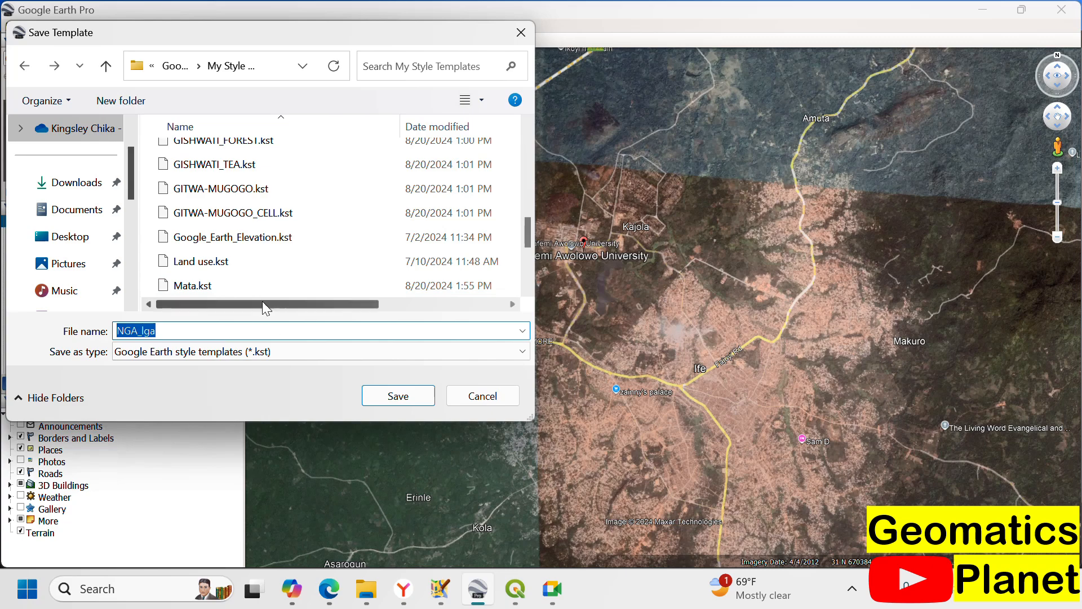
scroll(254, 293, "down", 1)
left_click(211, 325)
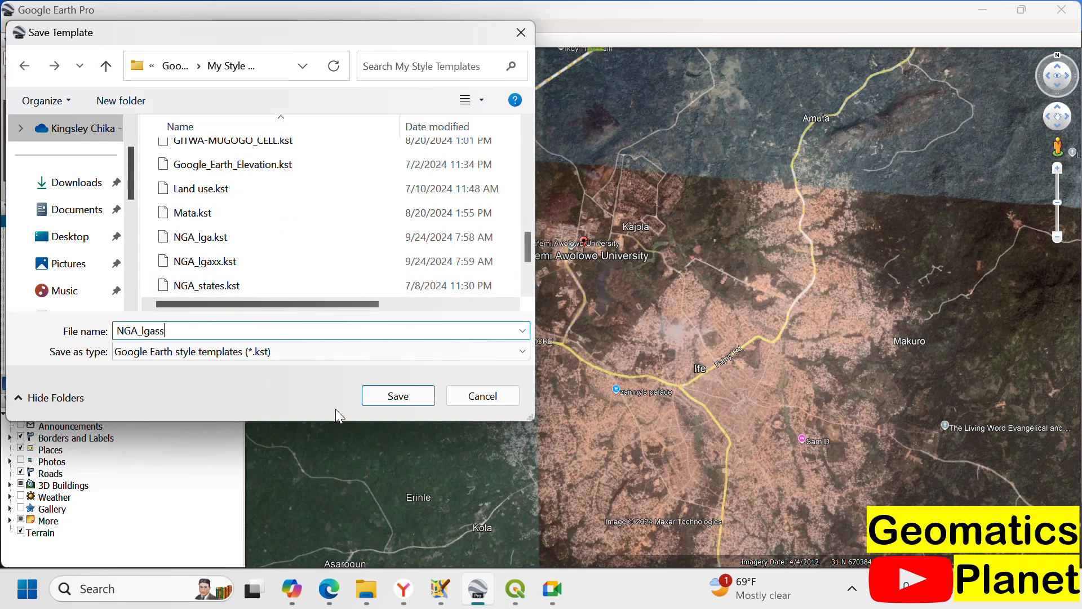
type("ss")
left_click(408, 402)
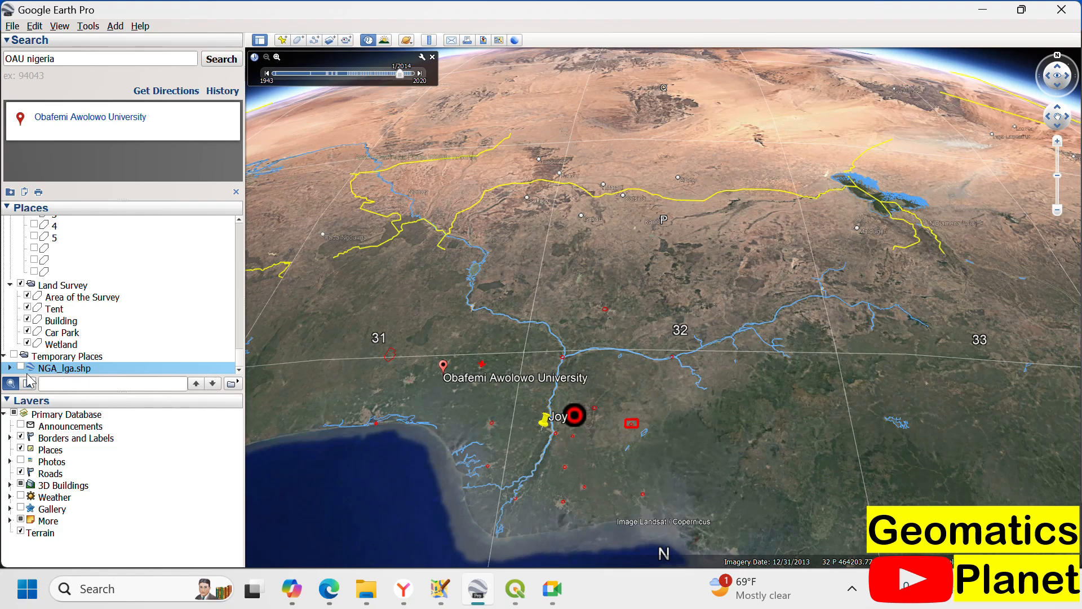
Step: Show the NGA_lga.shp layer on the map, and check its Style, Color properties without changing them
left_click(21, 368)
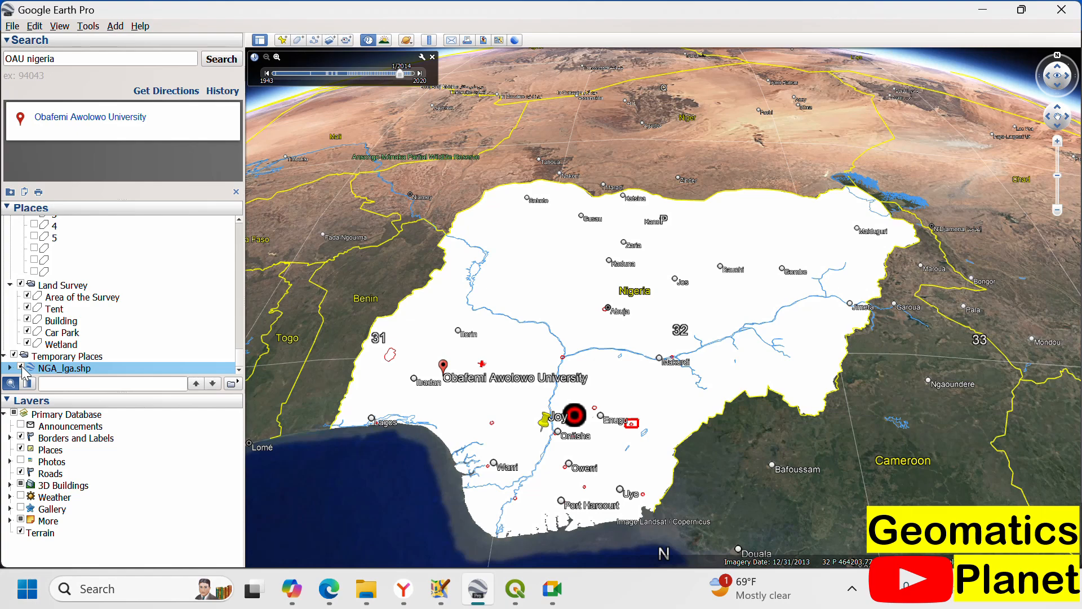
right_click(51, 371)
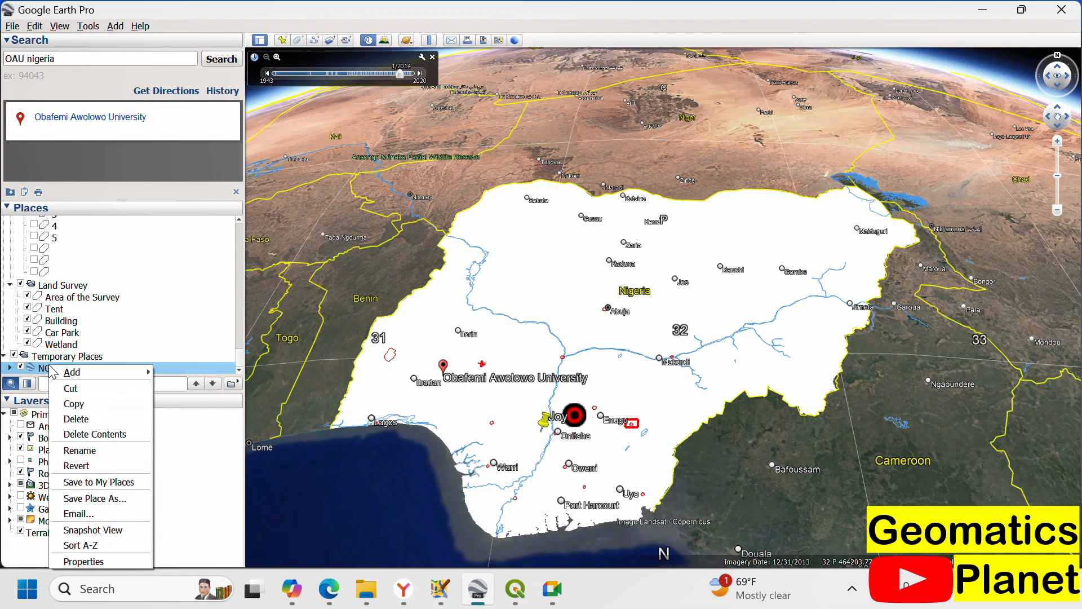
left_click(135, 561)
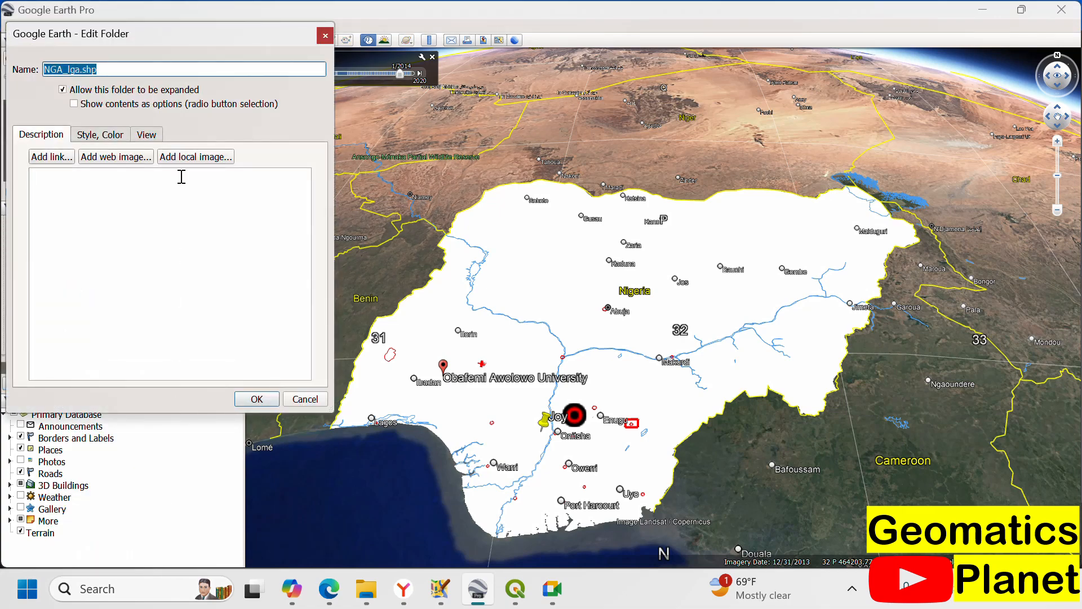
left_click(109, 137)
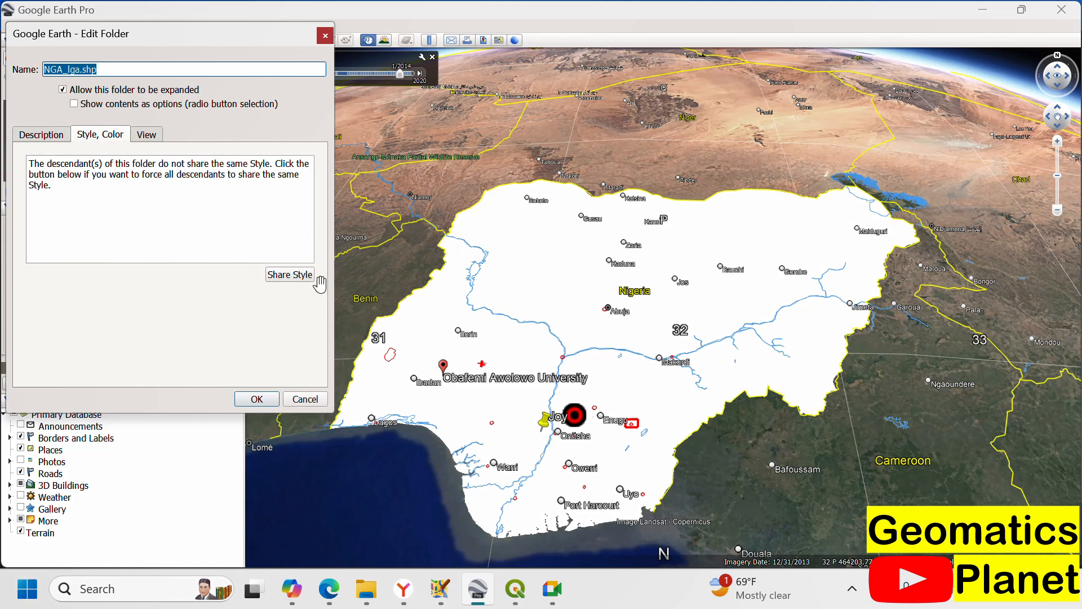
left_click(325, 37)
scroll(427, 471, "up", 3)
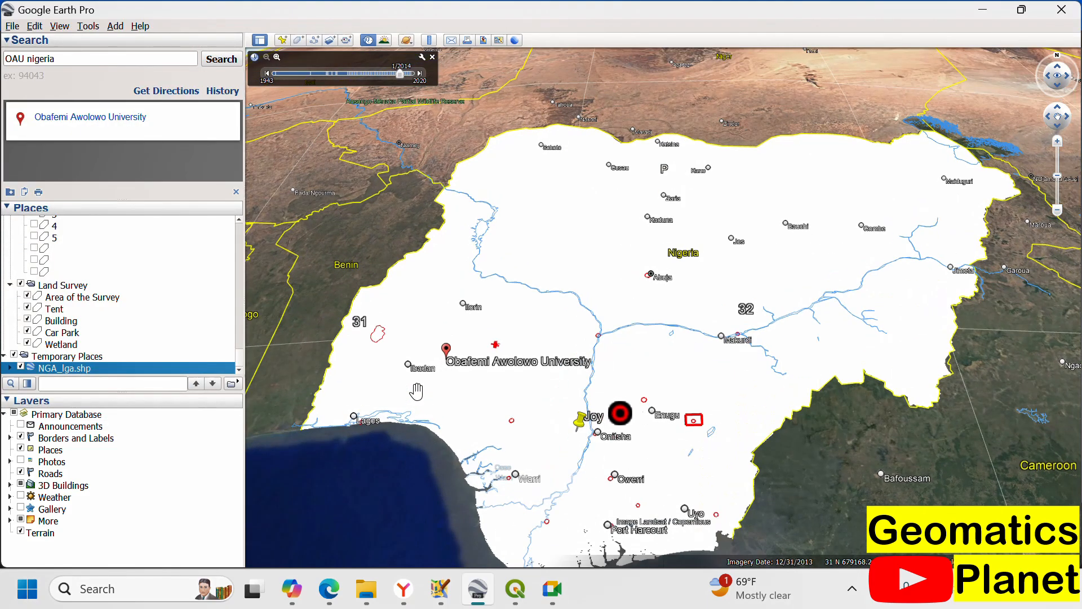
Step: Inspect the attributes of the local government area polygon beneath Obafemi Awolowo University
scroll(463, 259, "down", 3)
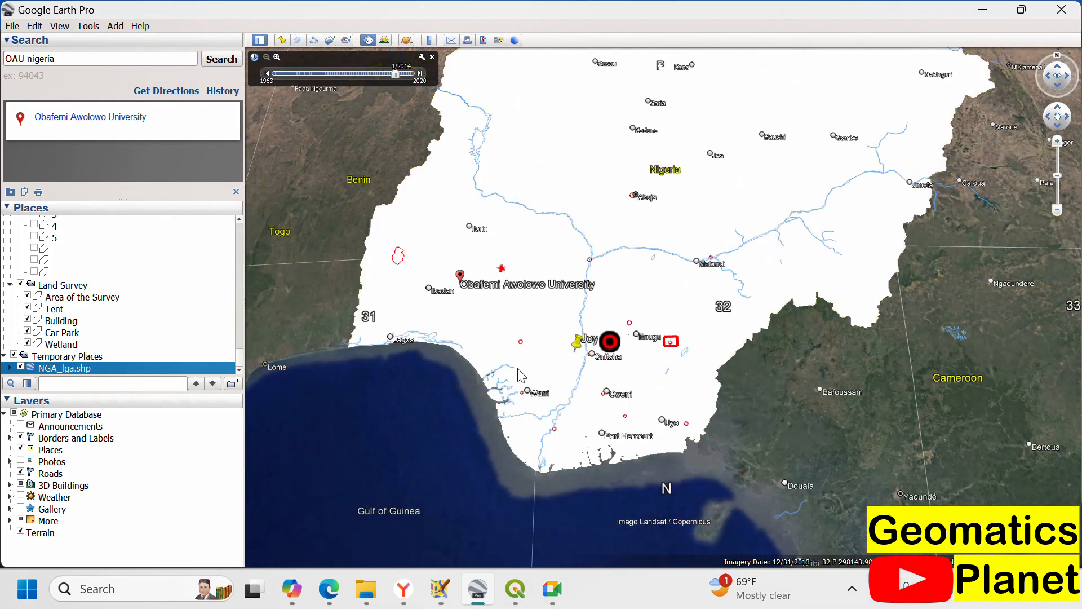
scroll(546, 452, "up", 3)
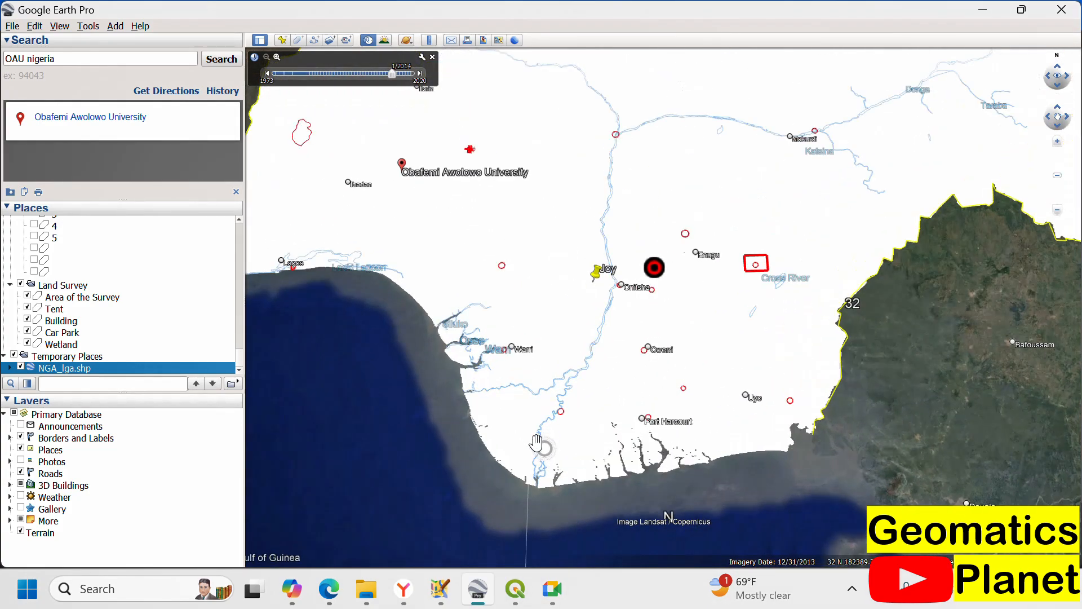
scroll(544, 440, "down", 3)
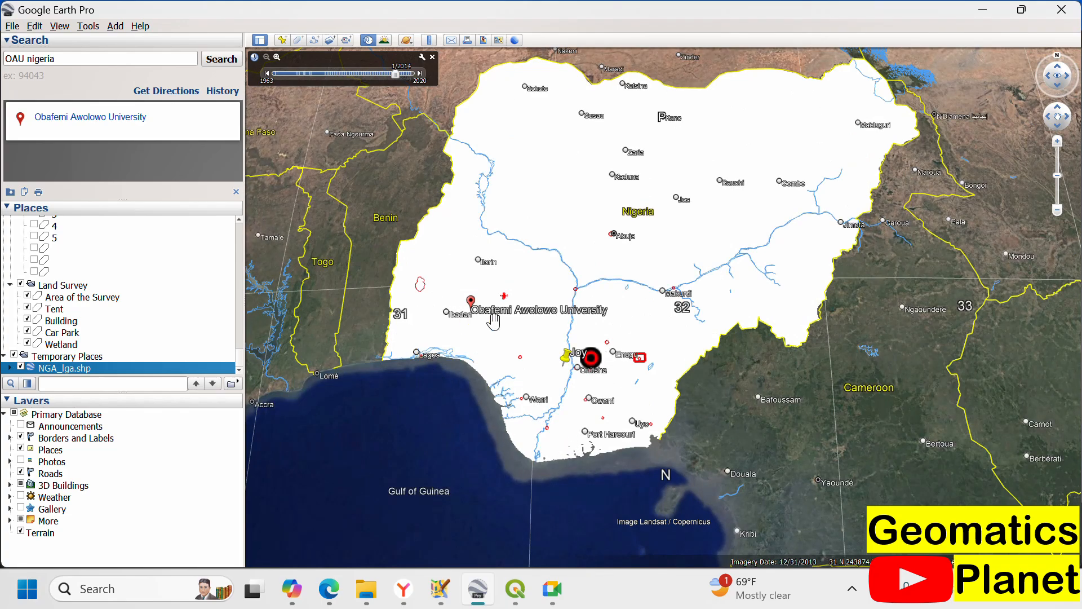
scroll(482, 327, "up", 5)
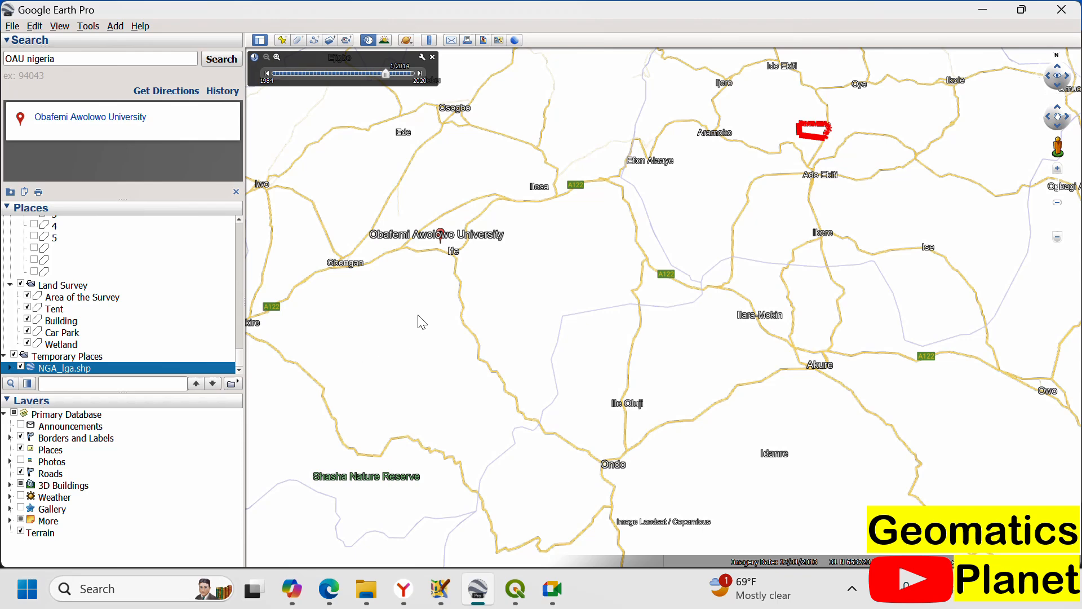
left_click(424, 255)
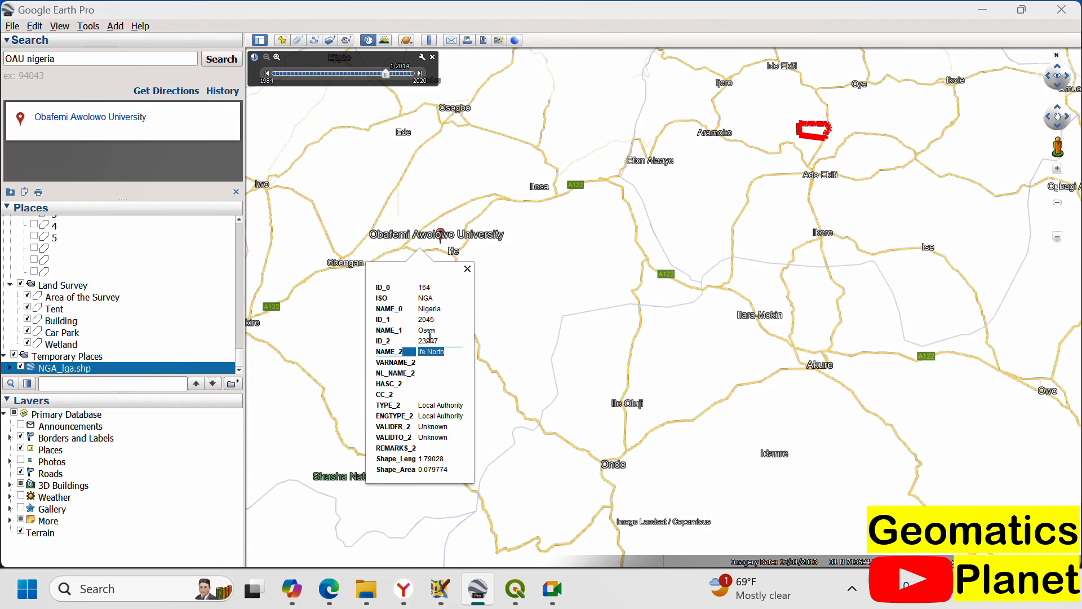
Step: Make all features in the NGA_lga.shp folder share the same style
right_click(82, 370)
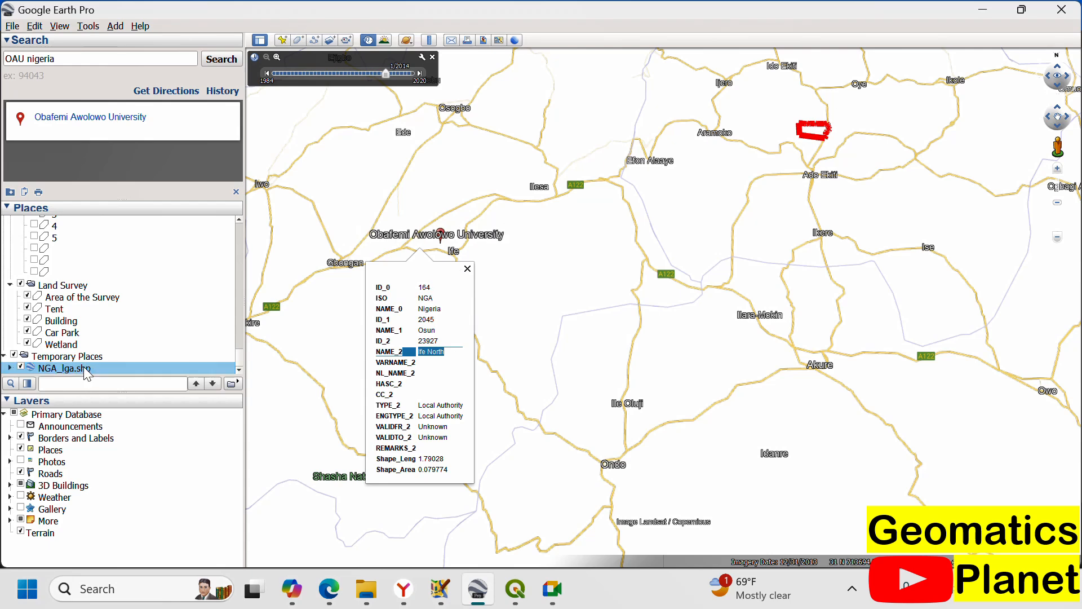
left_click(129, 564)
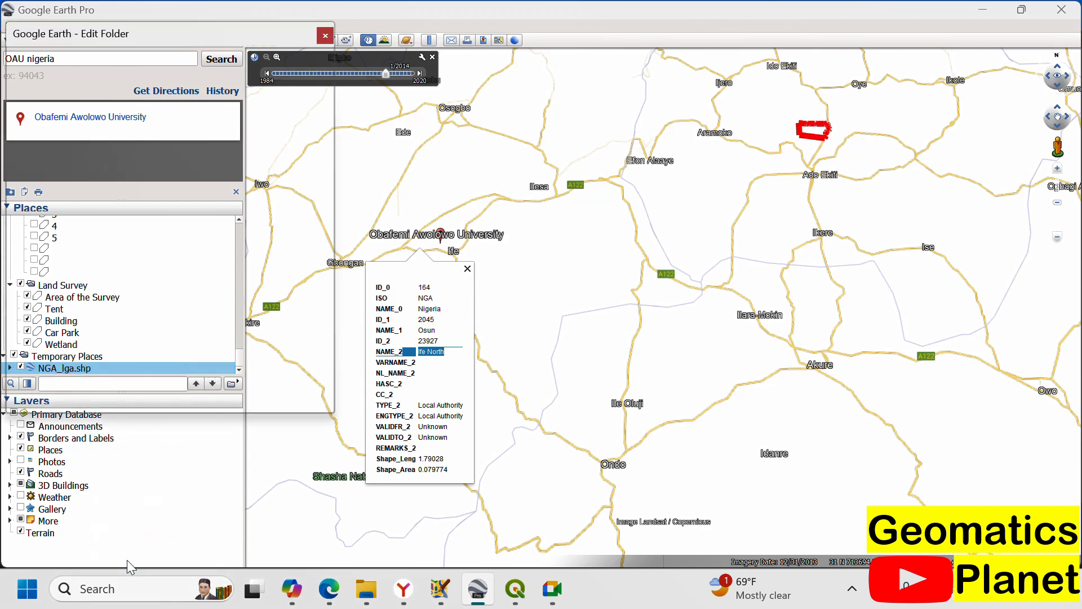
left_click(97, 135)
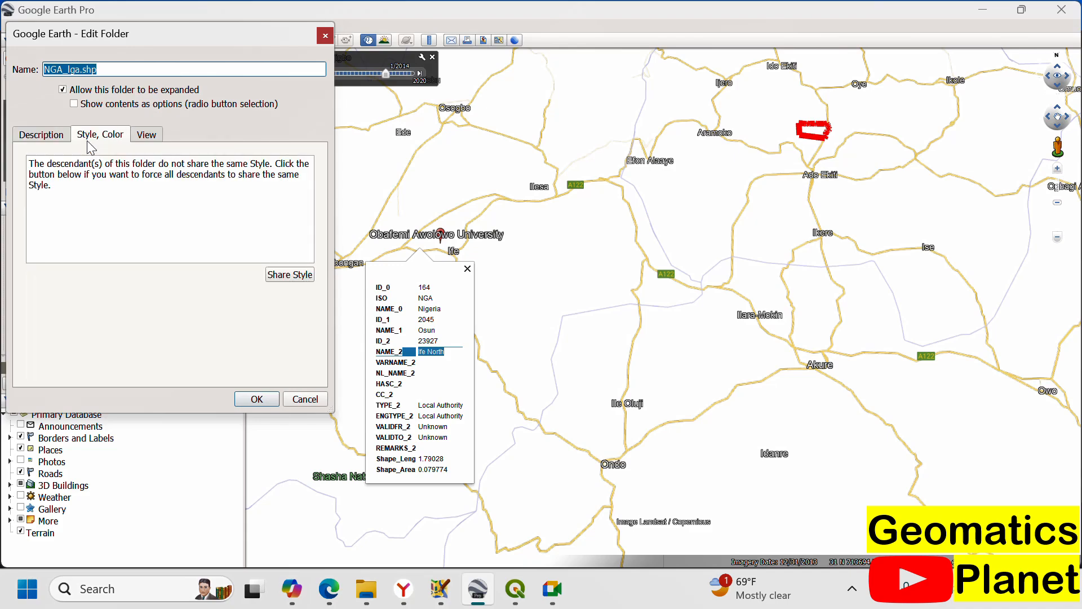
left_click(310, 279)
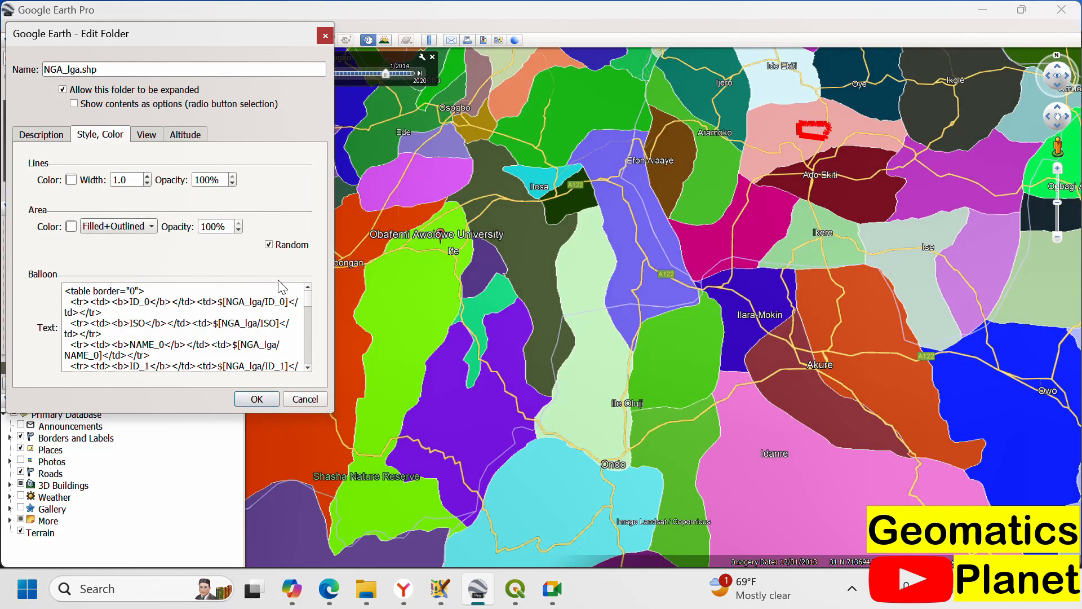
Step: Examine the coloured local government areas across Nigeria and around Obafemi Awolowo University, and accept the shared folder style
scroll(760, 215, "down", 2)
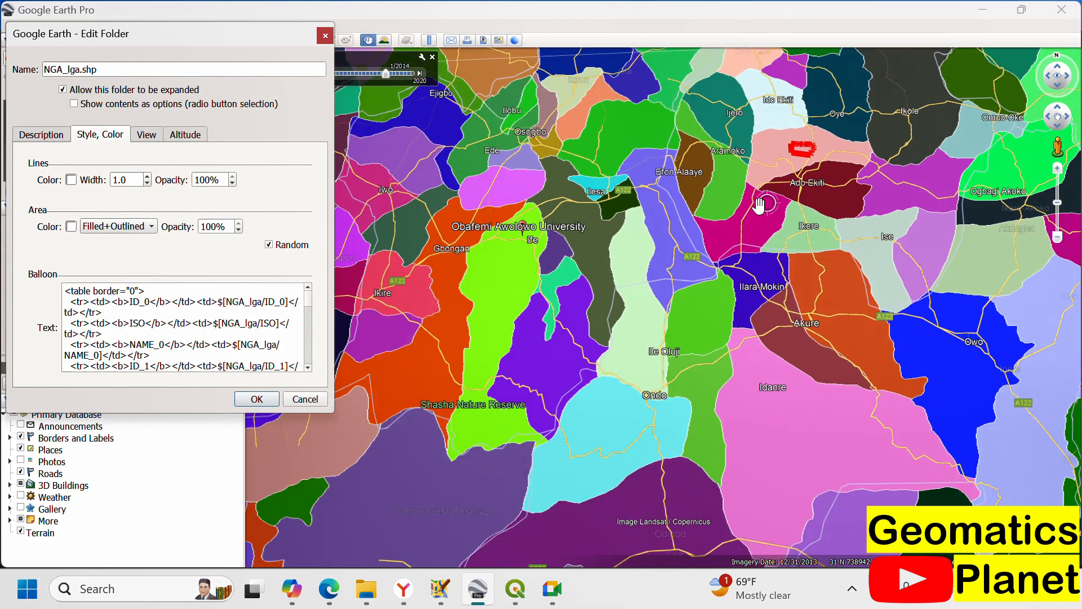
scroll(547, 255, "up", 5)
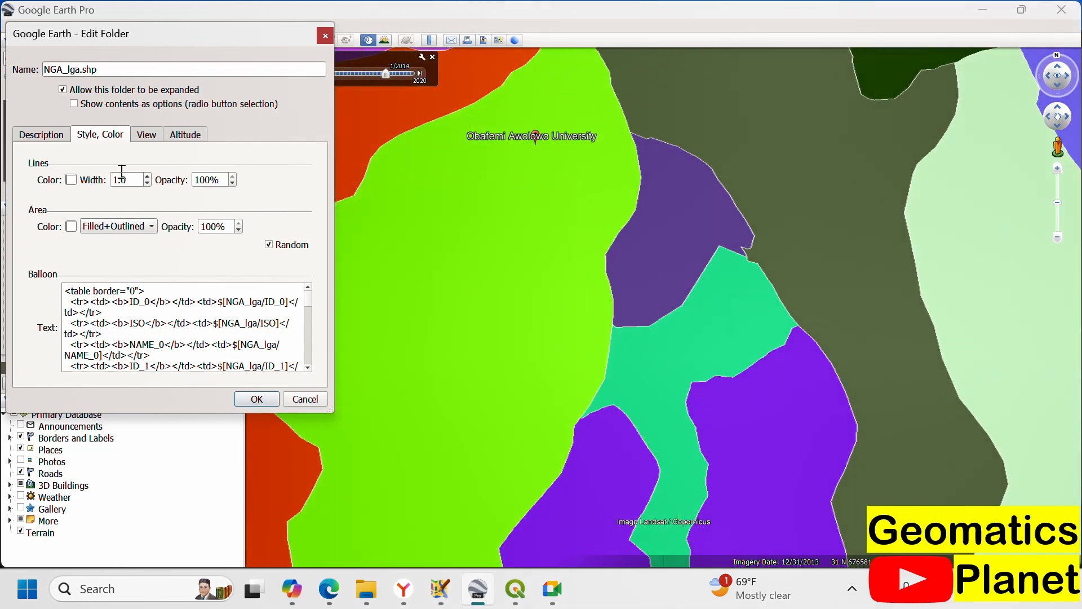
scroll(228, 331, "down", 5)
scroll(227, 332, "down", 5)
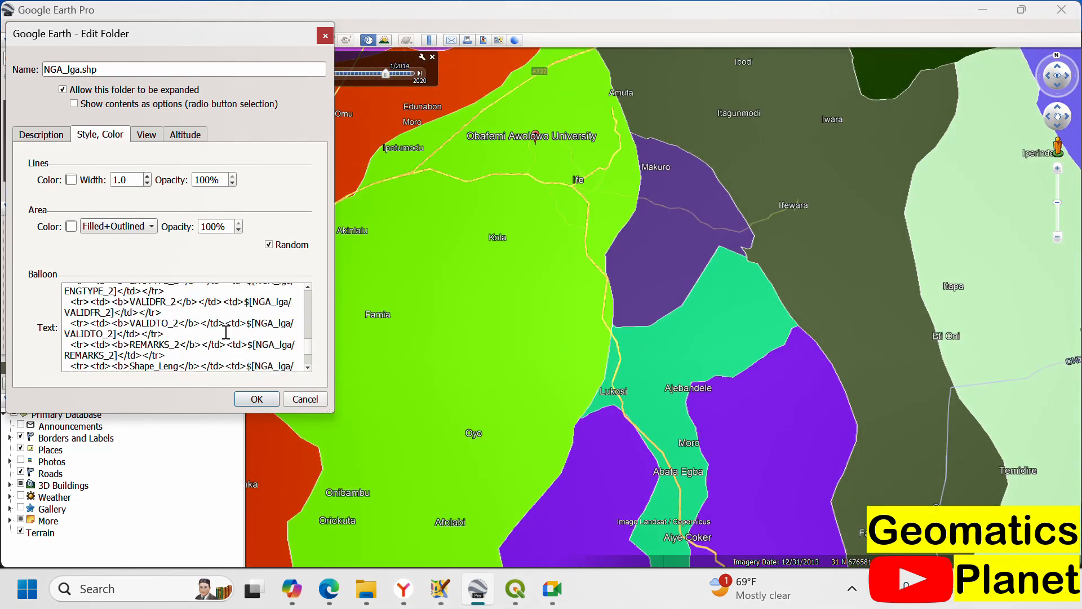
scroll(229, 319, "up", 2)
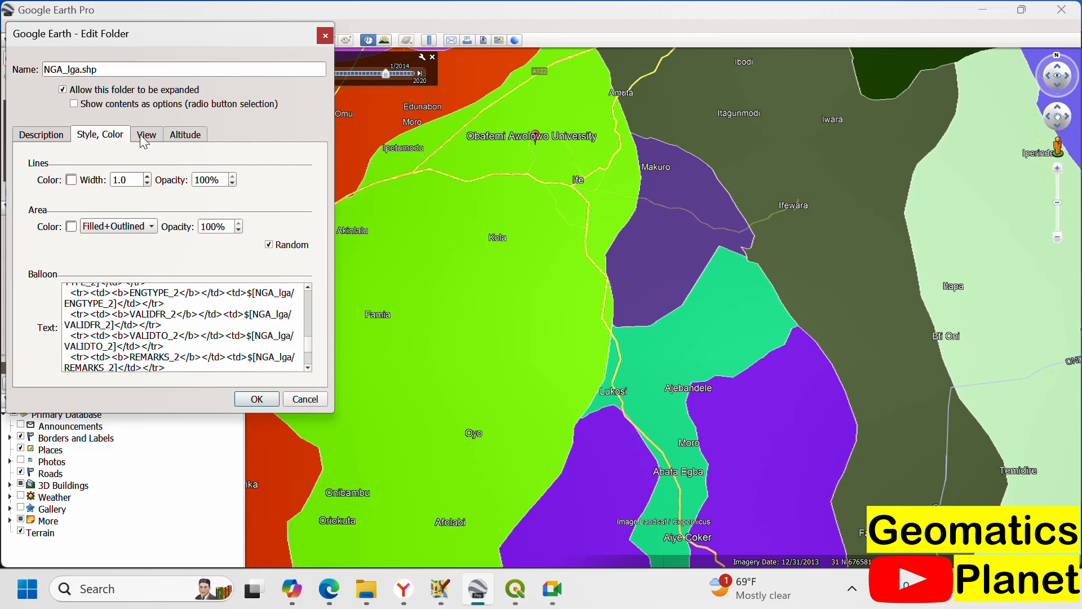
scroll(632, 228, "down", 5)
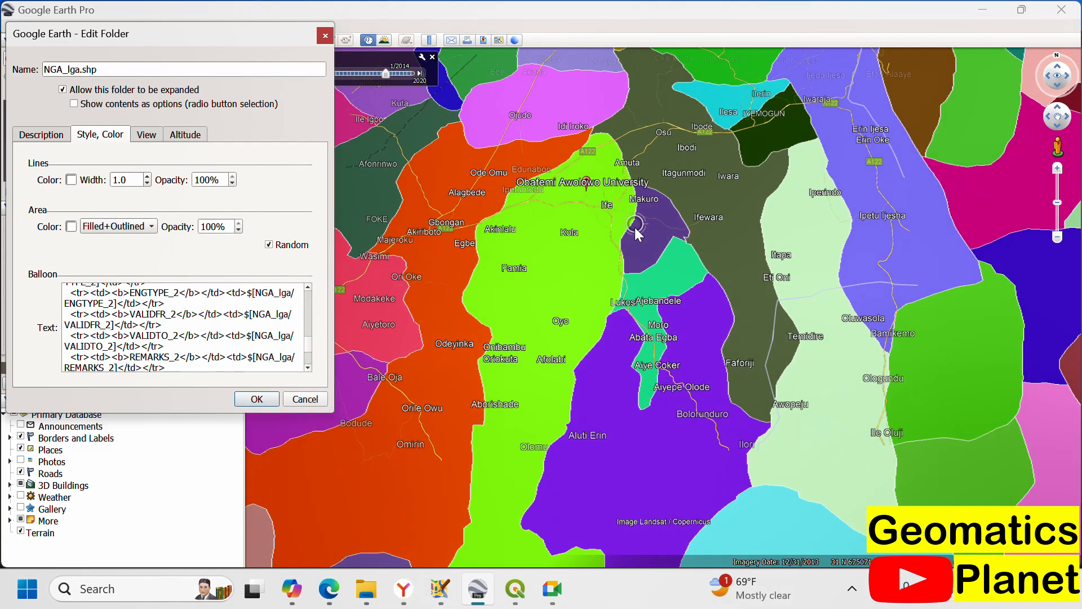
scroll(613, 261, "down", 5)
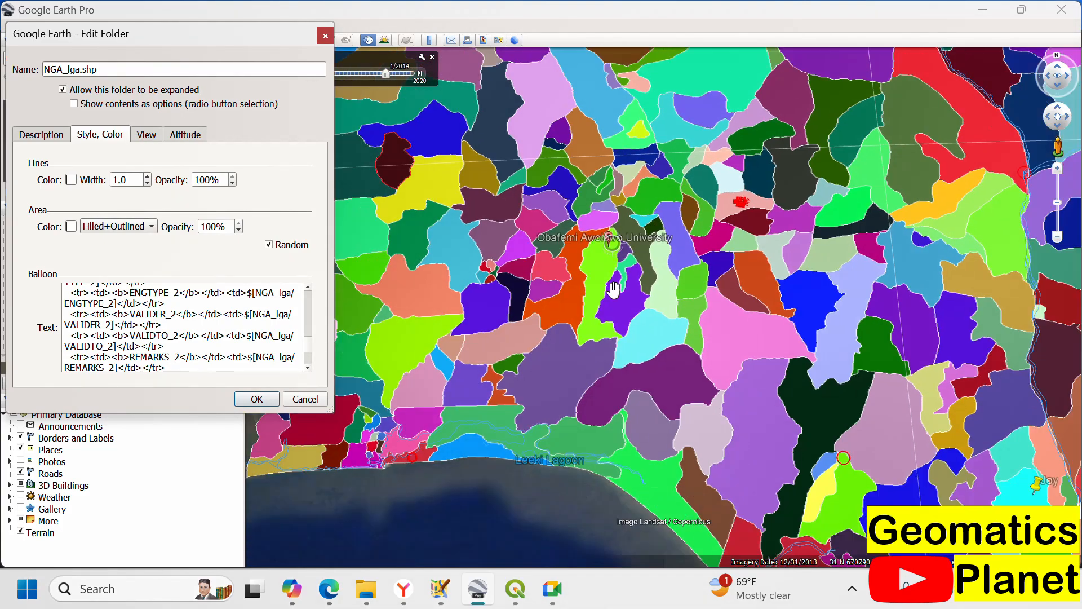
scroll(586, 391, "down", 5)
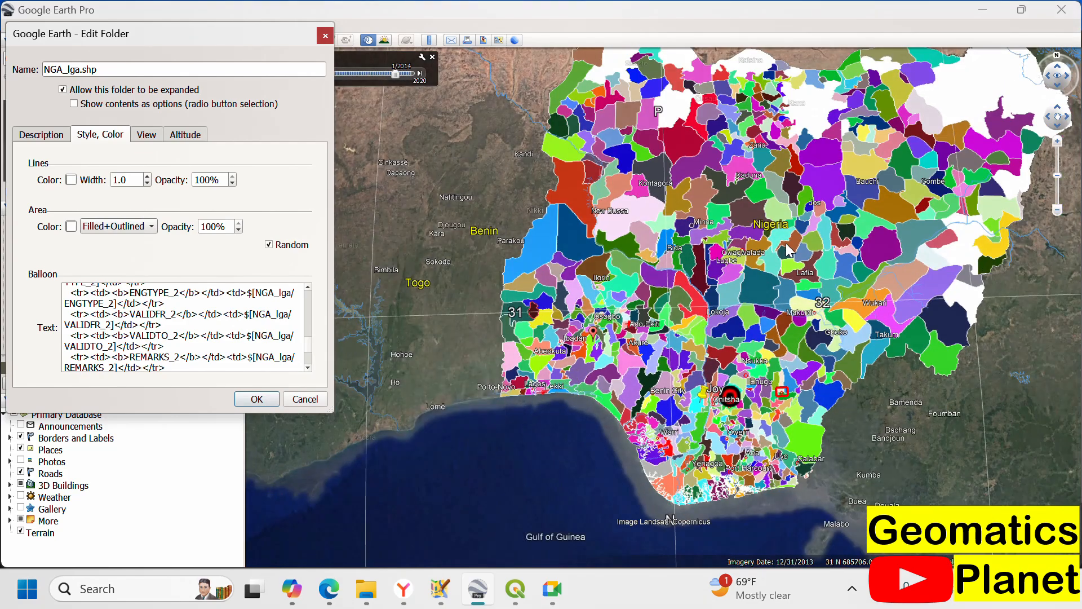
scroll(796, 376, "up", 2)
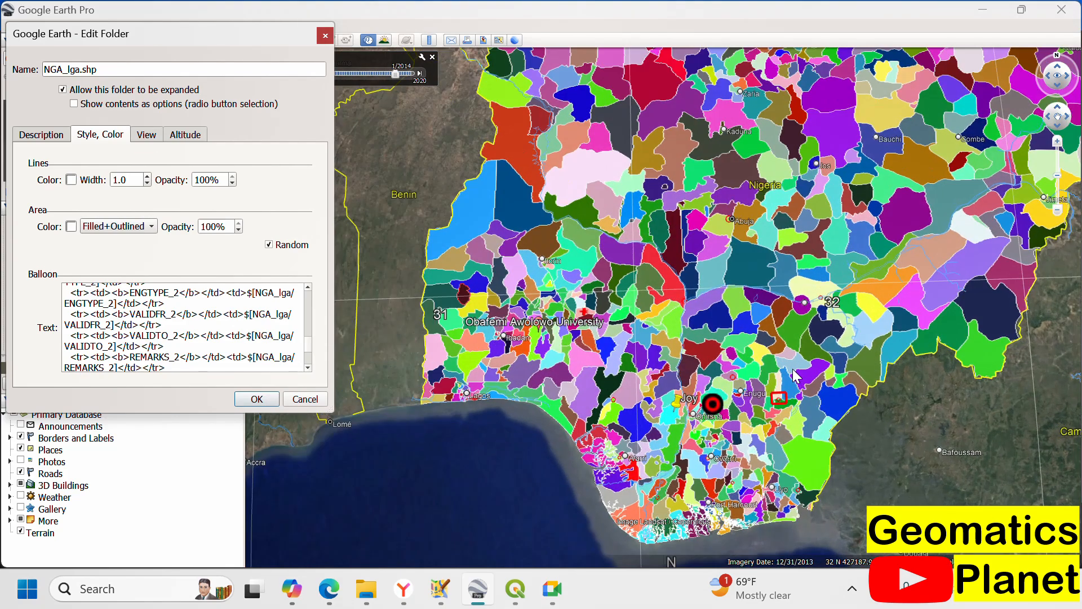
scroll(545, 309, "up", 3)
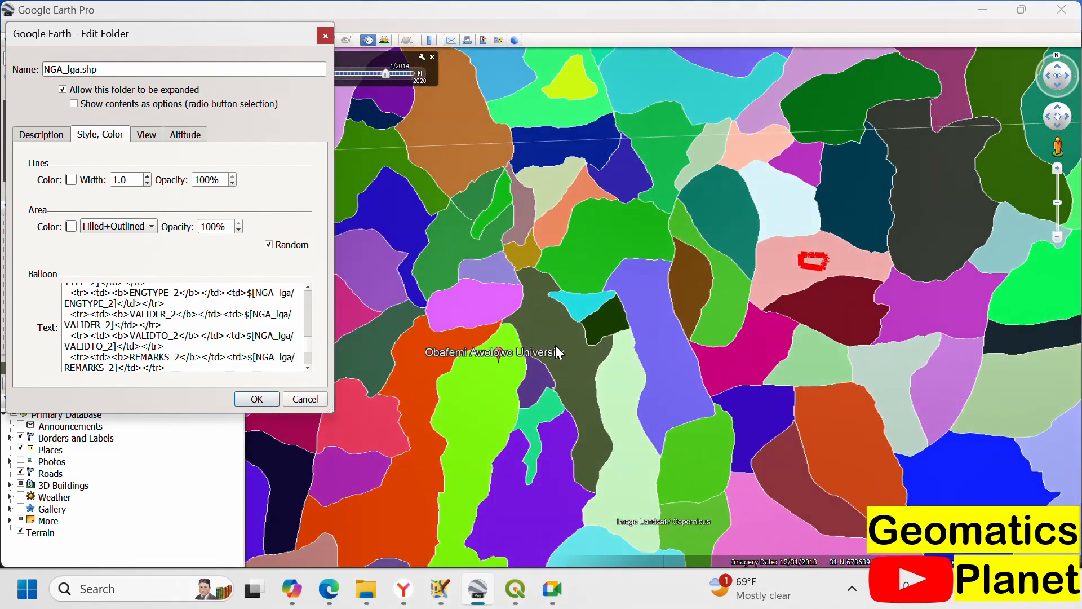
scroll(555, 345, "up", 3)
scroll(576, 352, "up", 4)
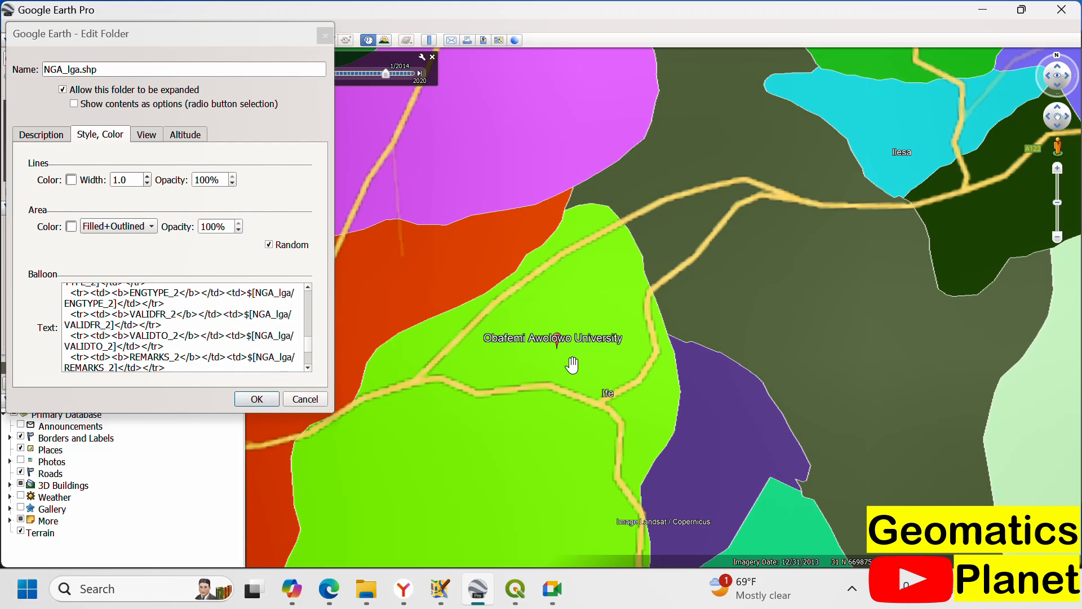
left_click(269, 402)
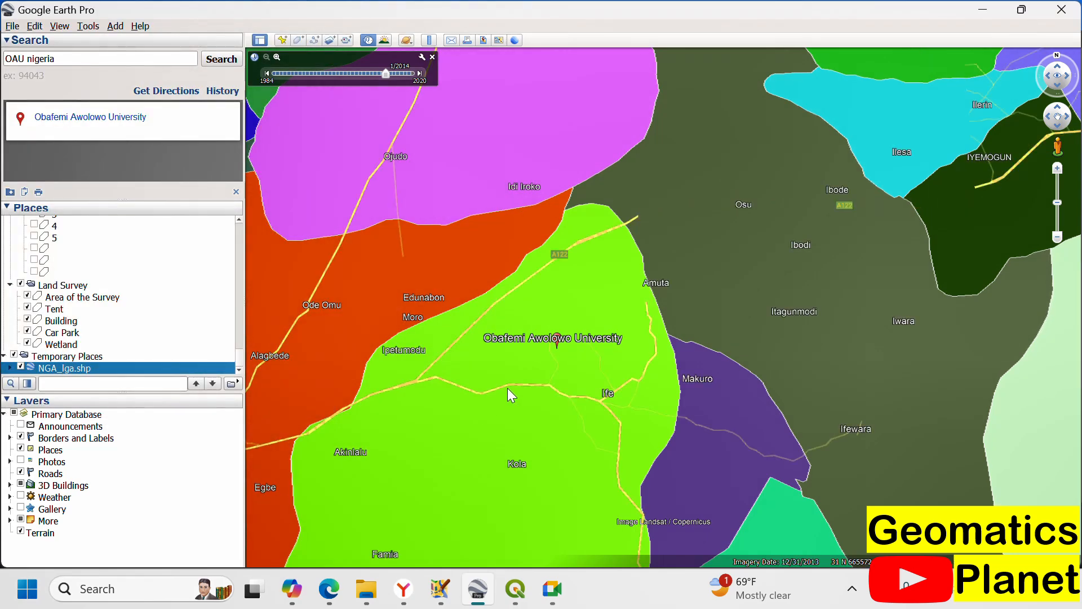
Step: Check the attributes of the local government area around Obafemi Awolowo University and highlight its NAME_2 entry
scroll(507, 388, "up", 3)
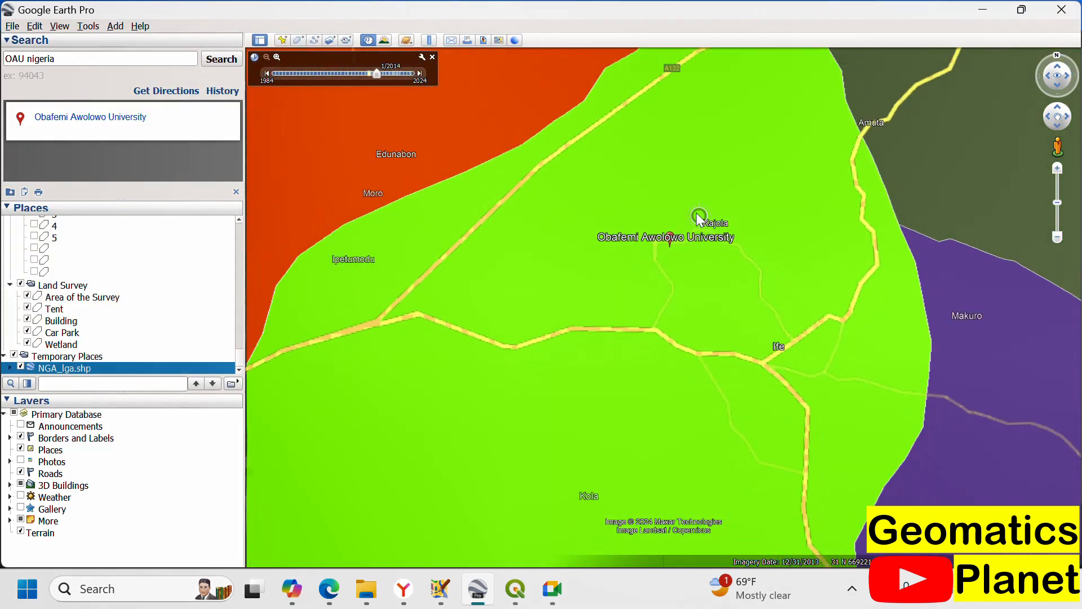
left_click(651, 282)
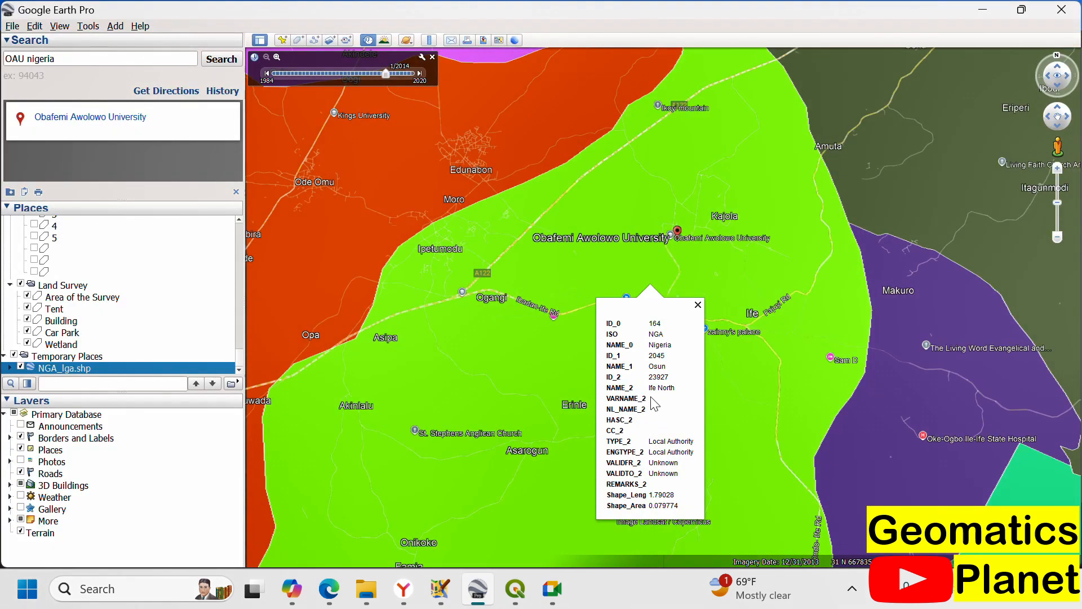
left_click_drag(647, 391, 650, 390)
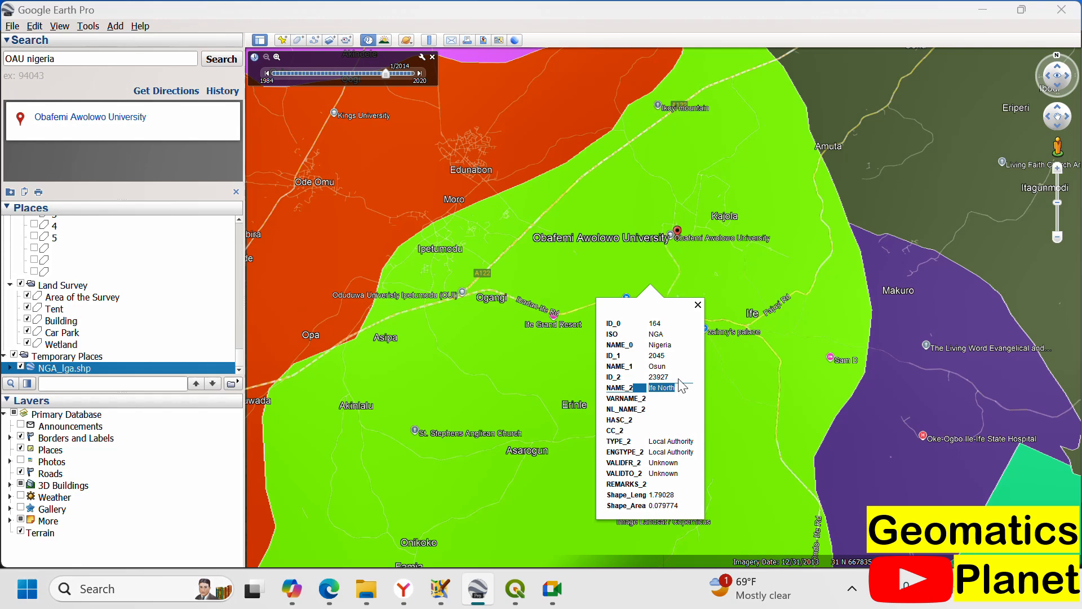
Step: Delete the NGA_lga.shp layer from Temporary Places and turn off historical imagery
right_click(132, 368)
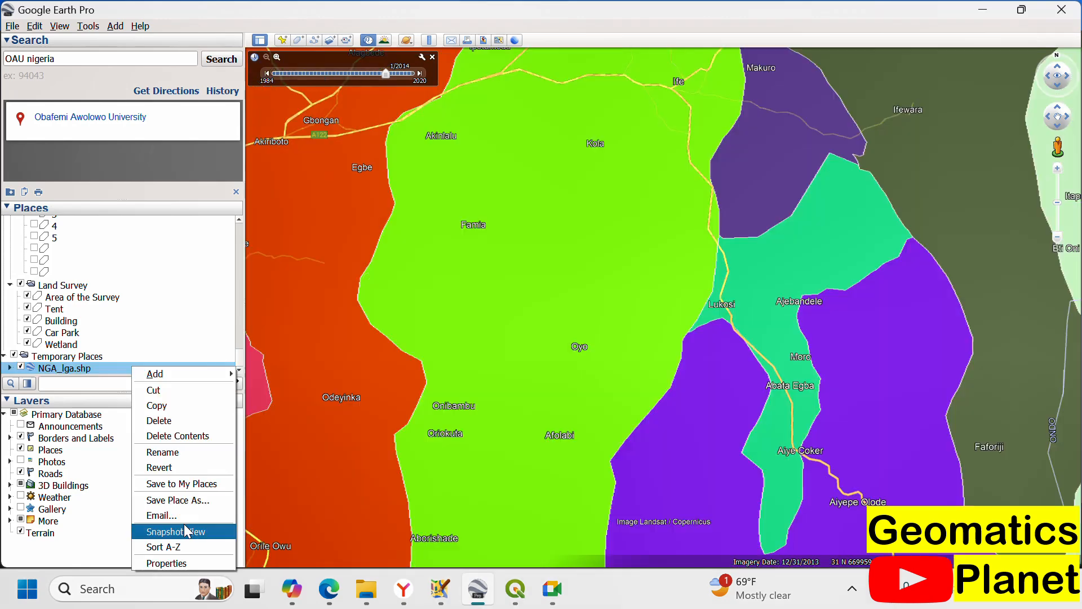
left_click(177, 421)
left_click(604, 311)
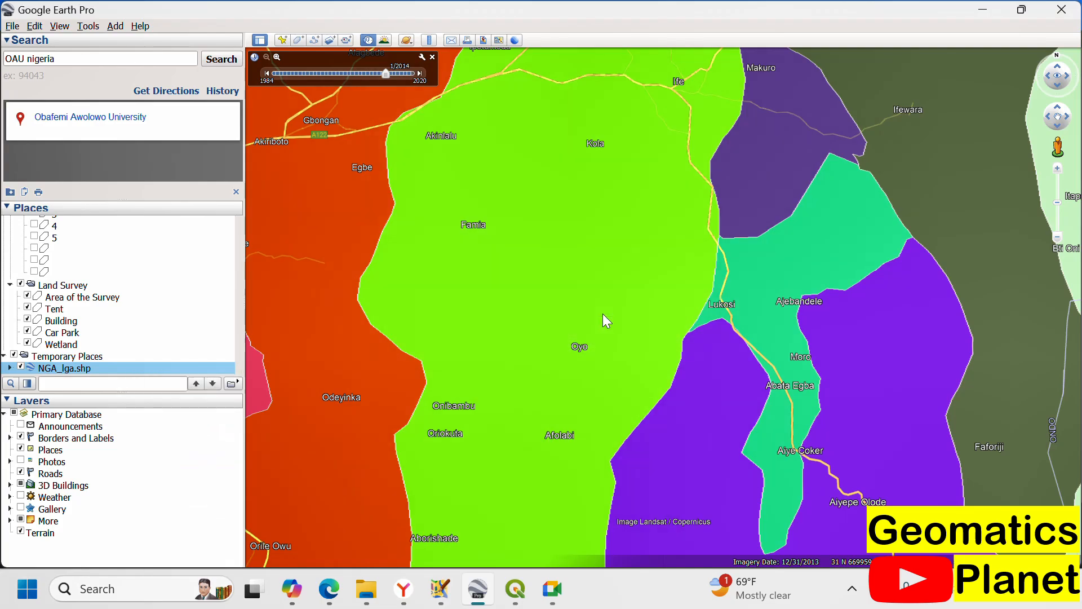
scroll(568, 406, "down", 2)
scroll(575, 420, "down", 5)
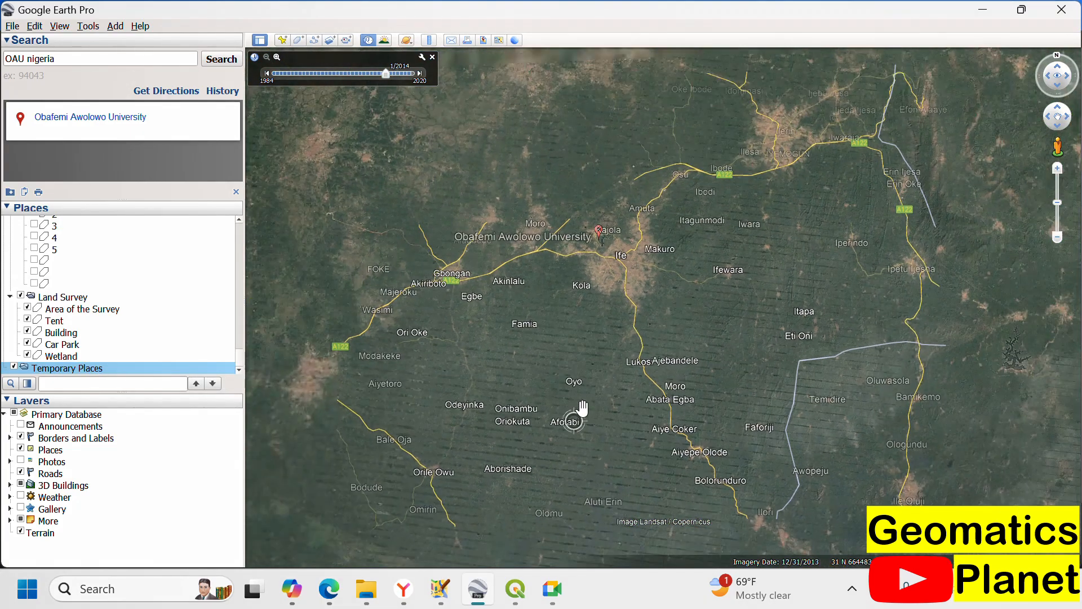
left_click(433, 56)
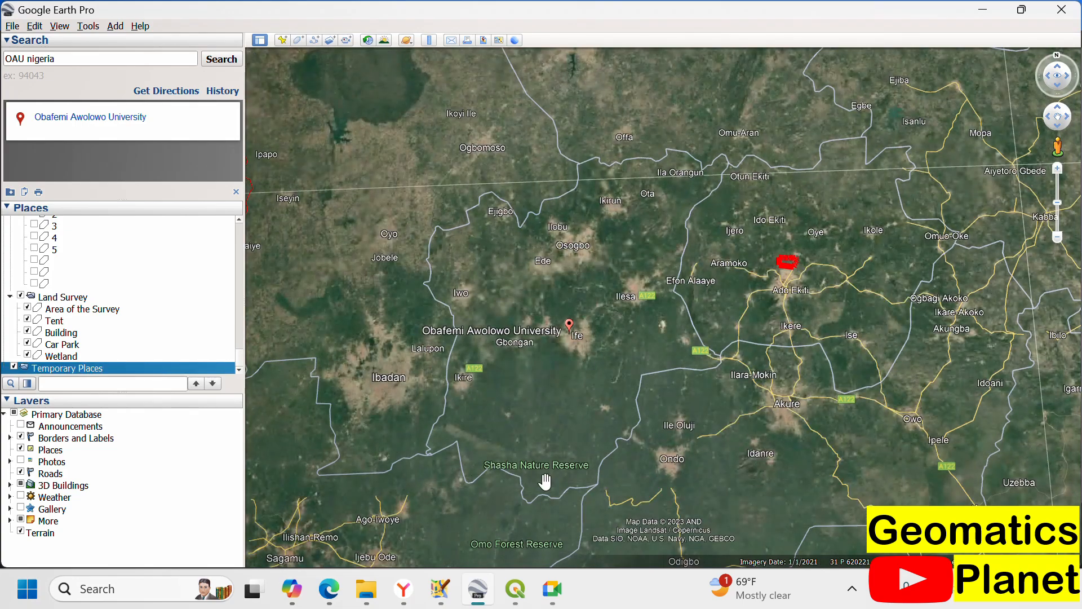
Step: Examine the Obafemi Awolowo University campus, its sports complex and the surrounding Ife area in the satellite imagery
scroll(492, 344, "up", 2)
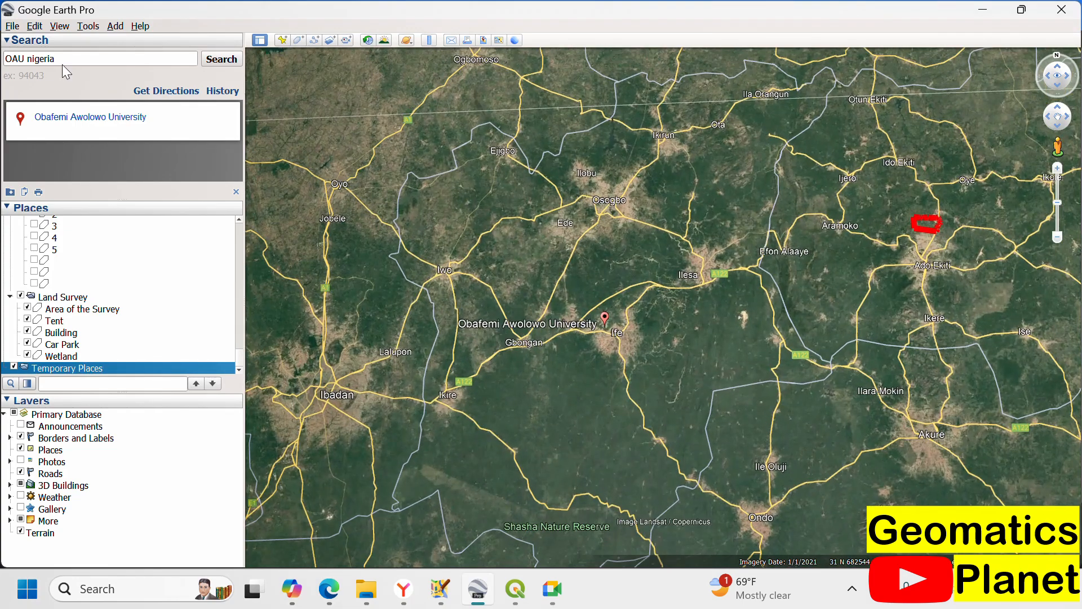
left_click_drag(61, 61, 3, 51)
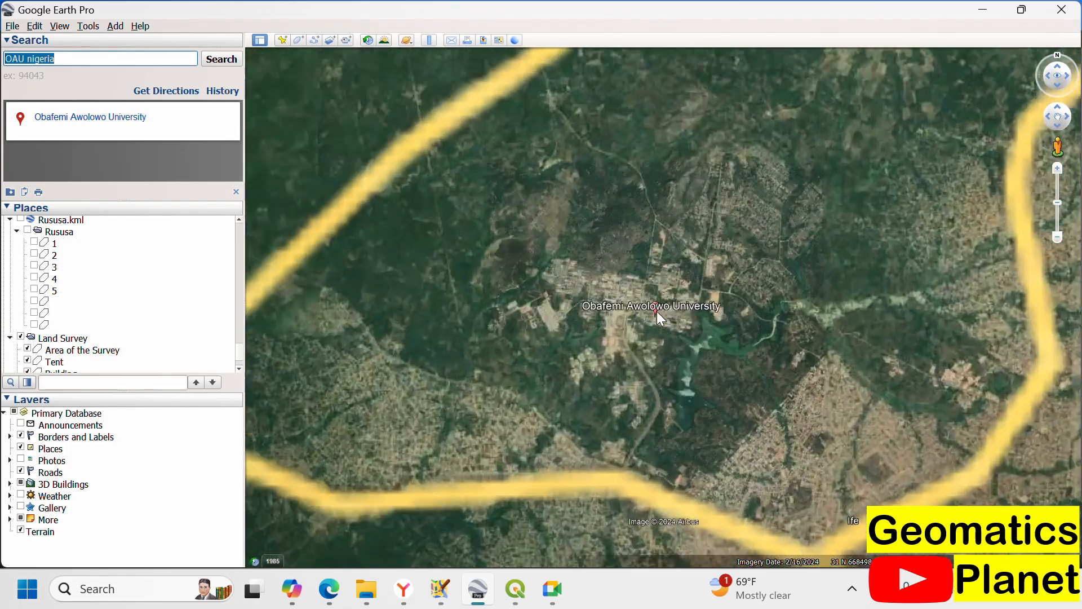
scroll(643, 246, "down", 5)
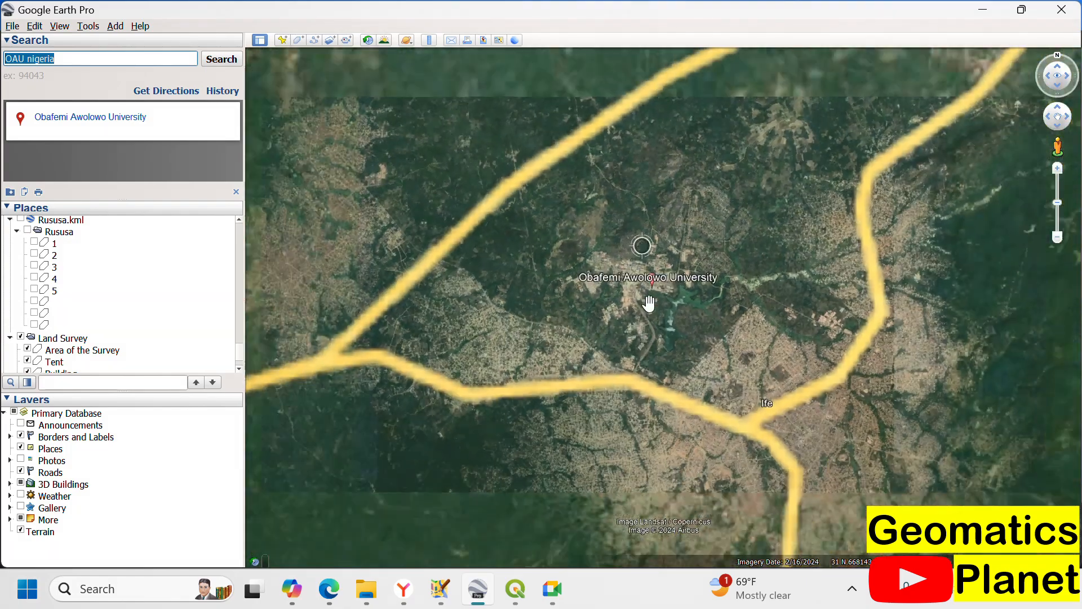
left_click_drag(649, 303, 616, 203)
left_click_drag(671, 462, 608, 213)
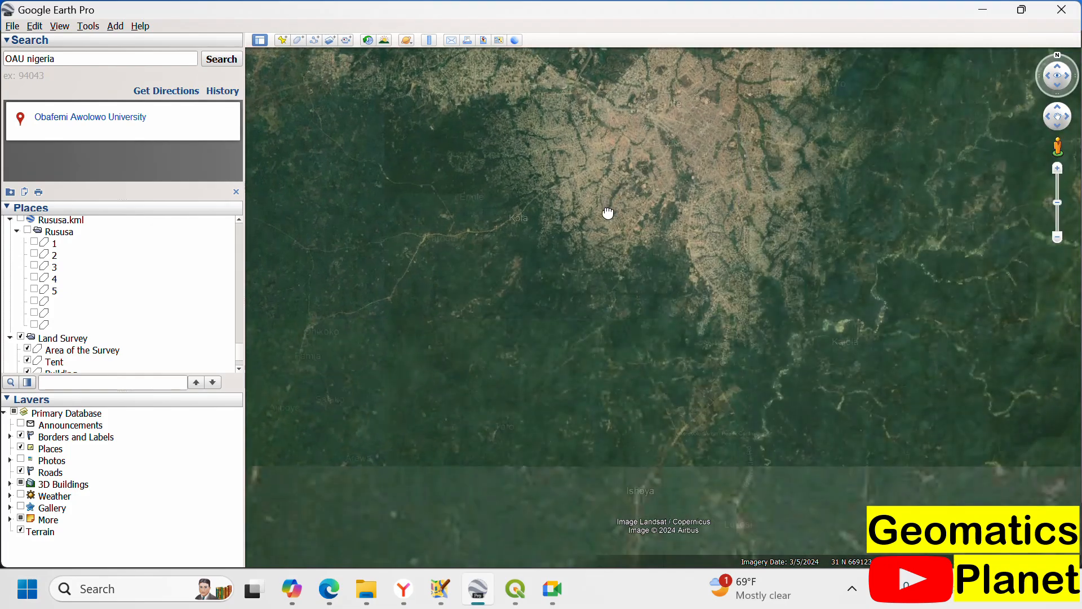
scroll(601, 235, "down", 3)
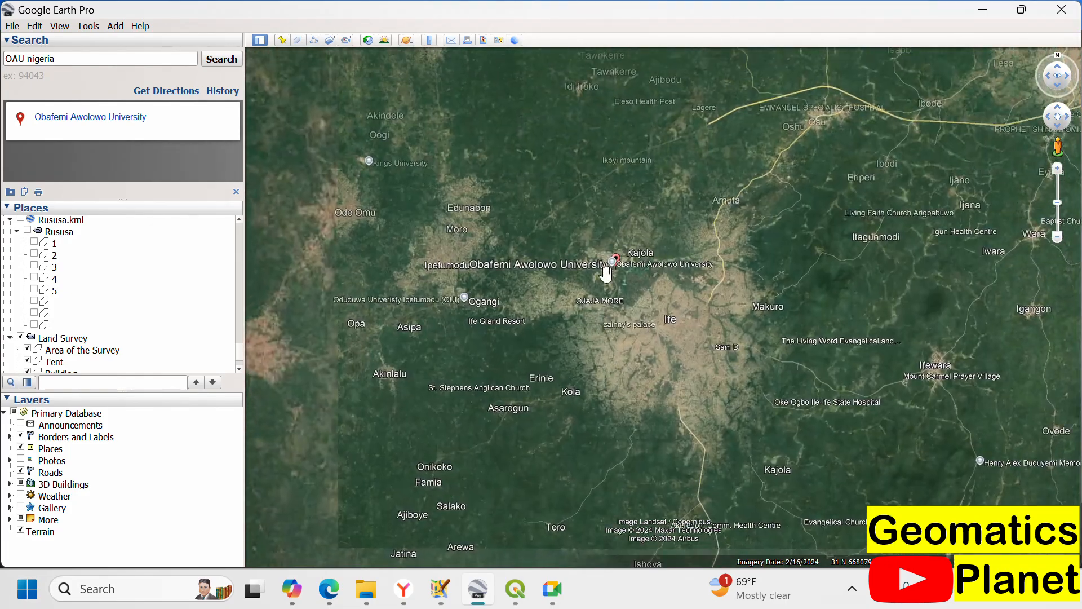
scroll(606, 274, "up", 5)
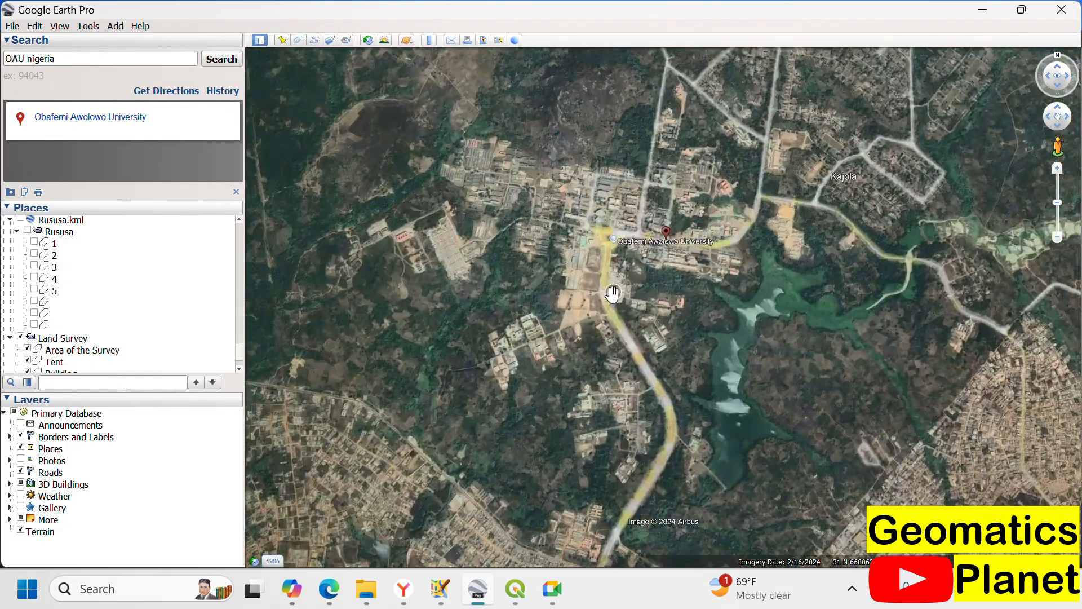
scroll(612, 293, "up", 2)
scroll(592, 239, "up", 3)
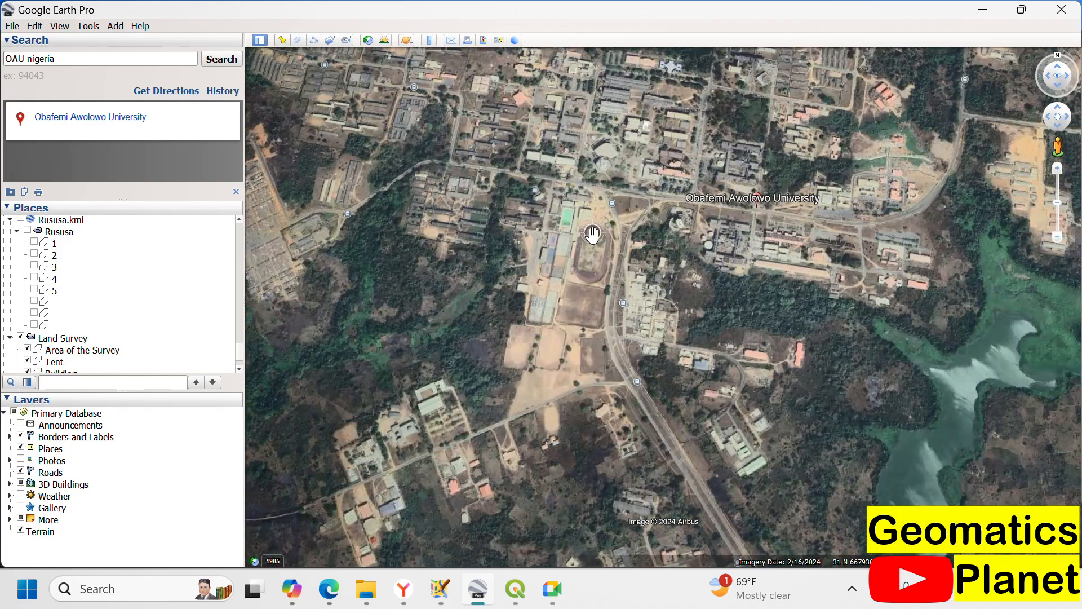
scroll(592, 234, "up", 1)
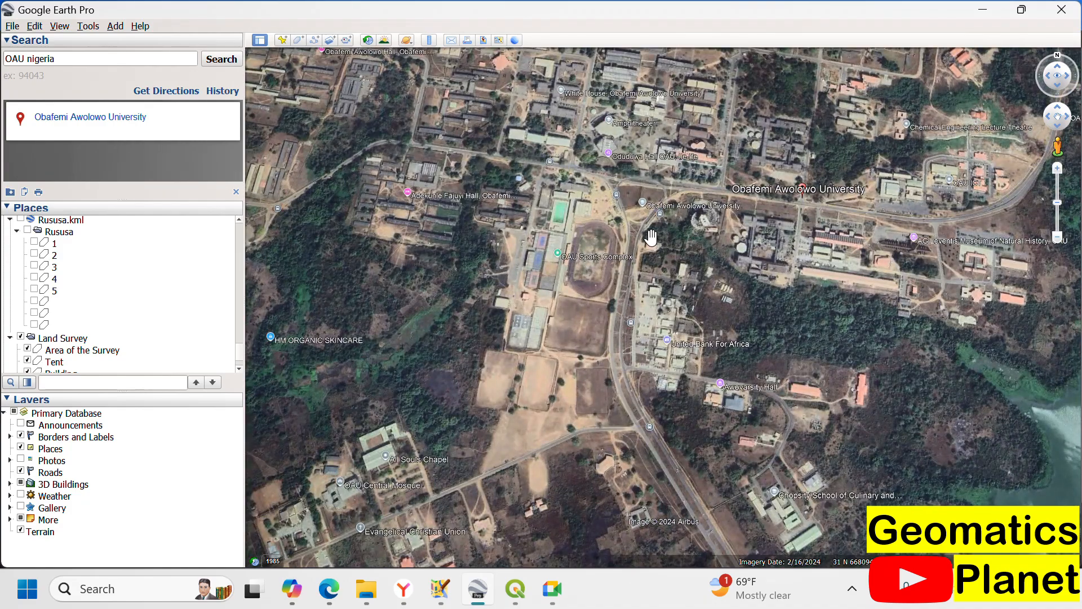
Step: Import the NGA_lga shapefile from the NGA_adm folder as ESRI Shape (*.shp)
scroll(640, 241, "down", 3)
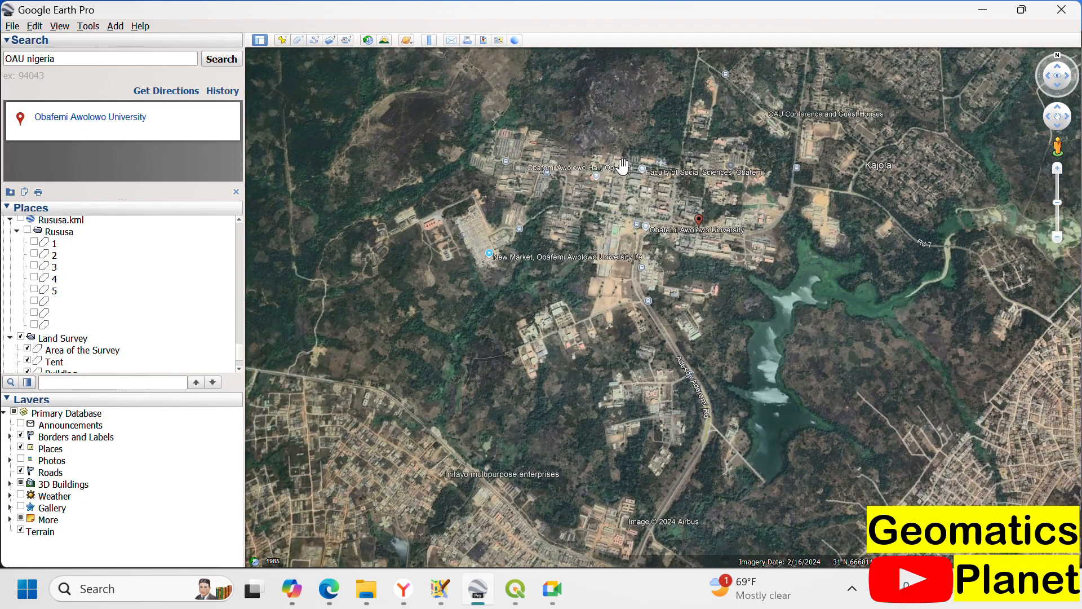
scroll(533, 214, "down", 2)
scroll(533, 214, "down", 2)
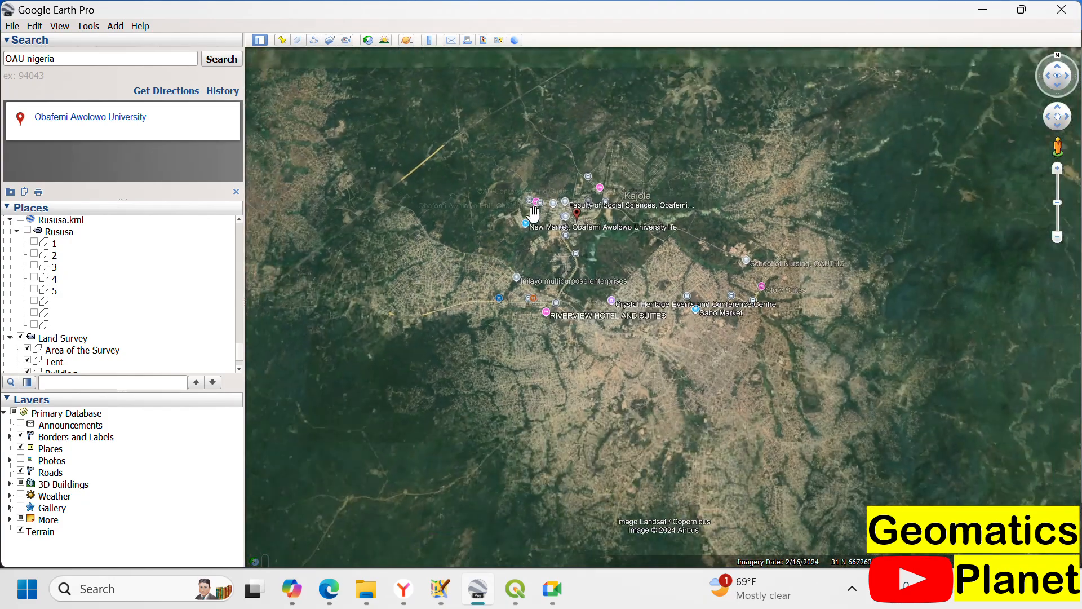
left_click(13, 26)
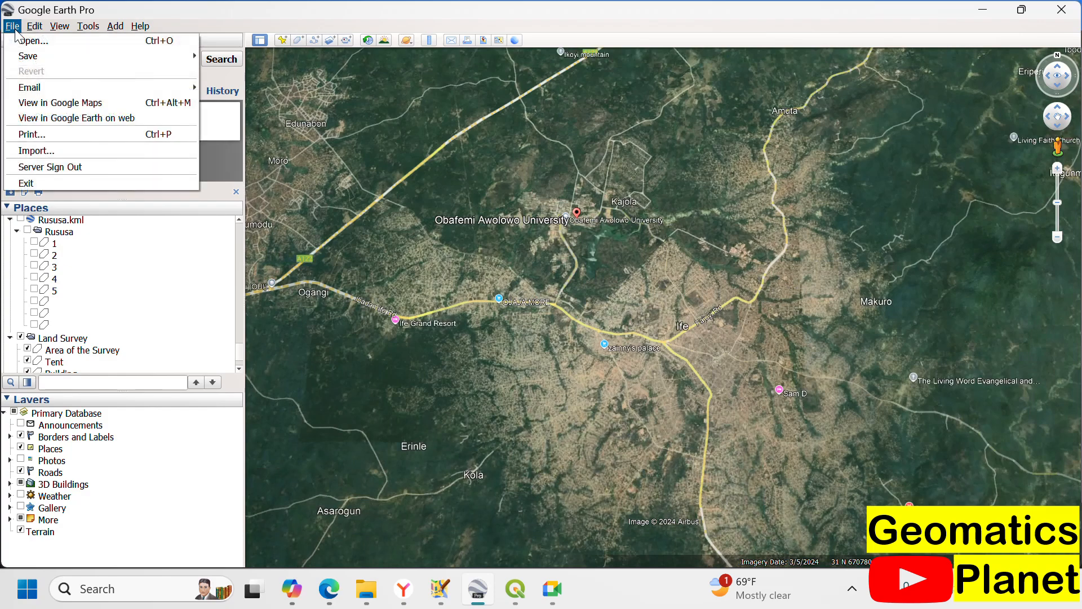
left_click(53, 151)
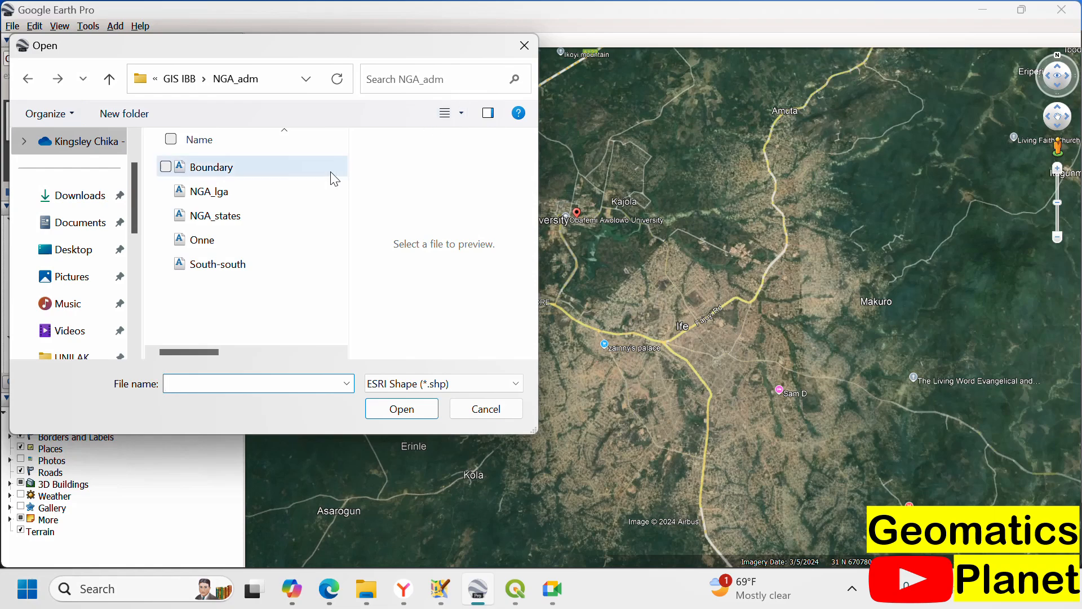
left_click(216, 200)
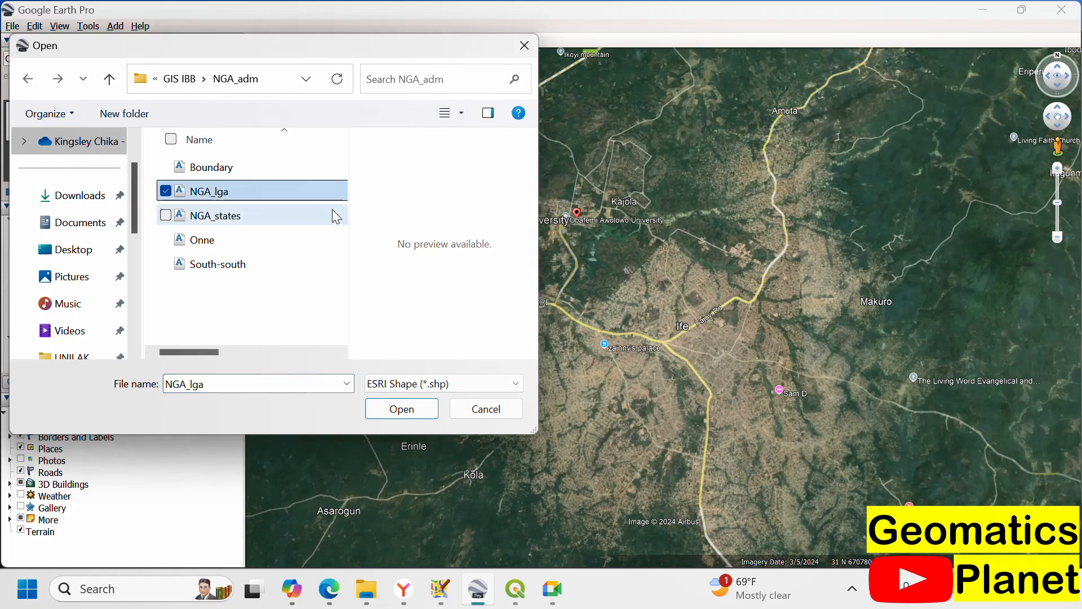
left_click(396, 384)
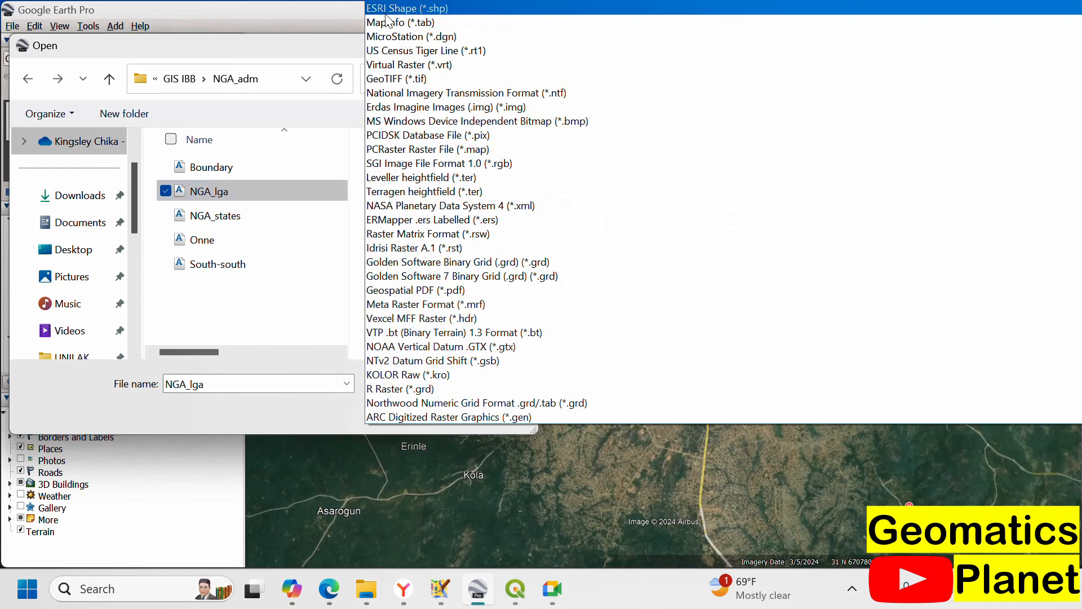
scroll(387, 20, "up", 1)
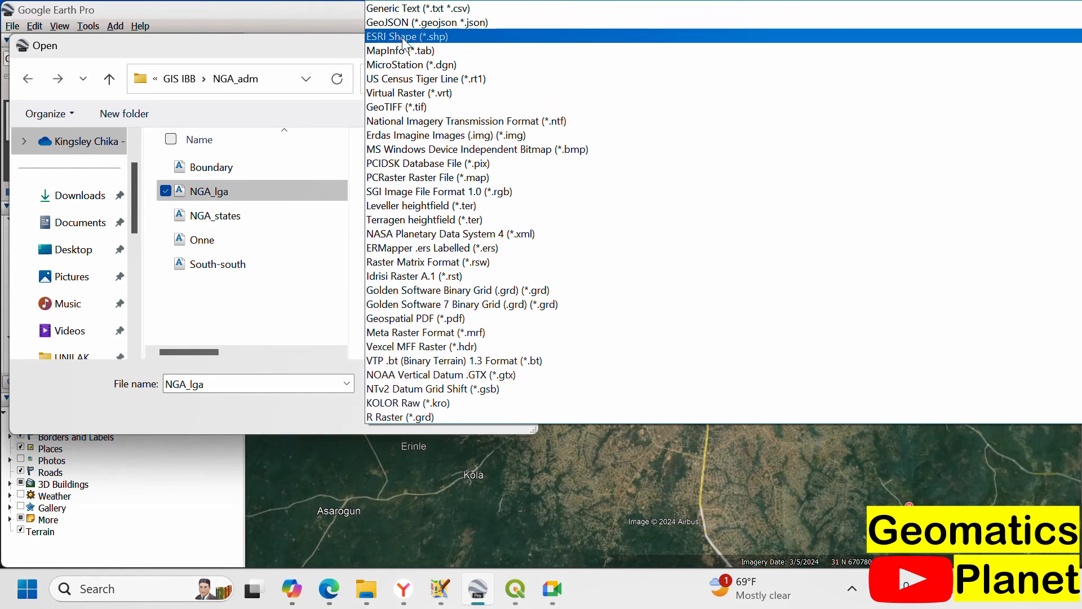
left_click(403, 37)
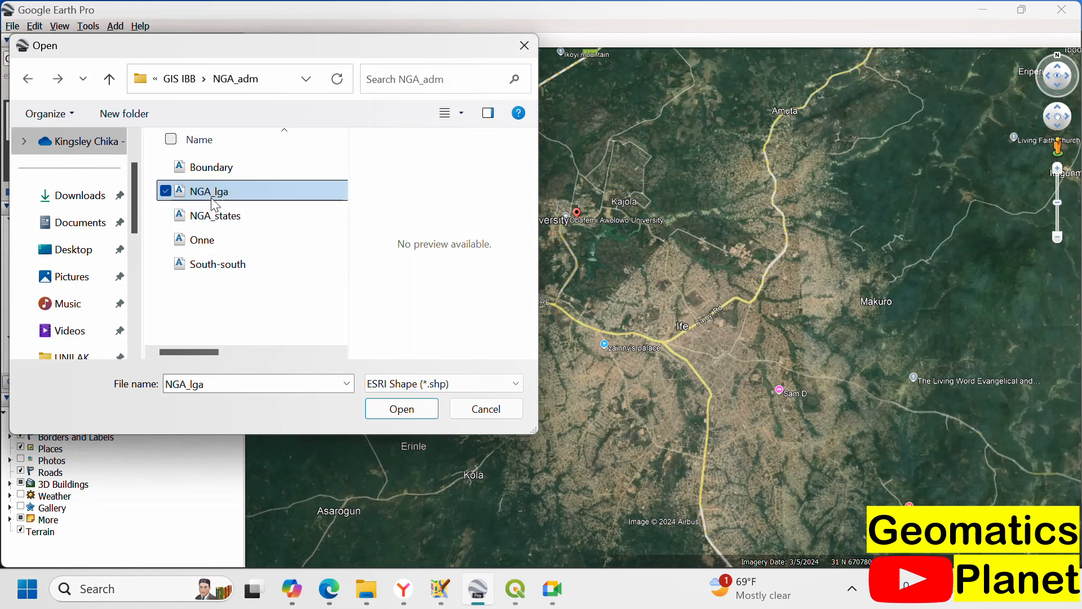
left_click(413, 411)
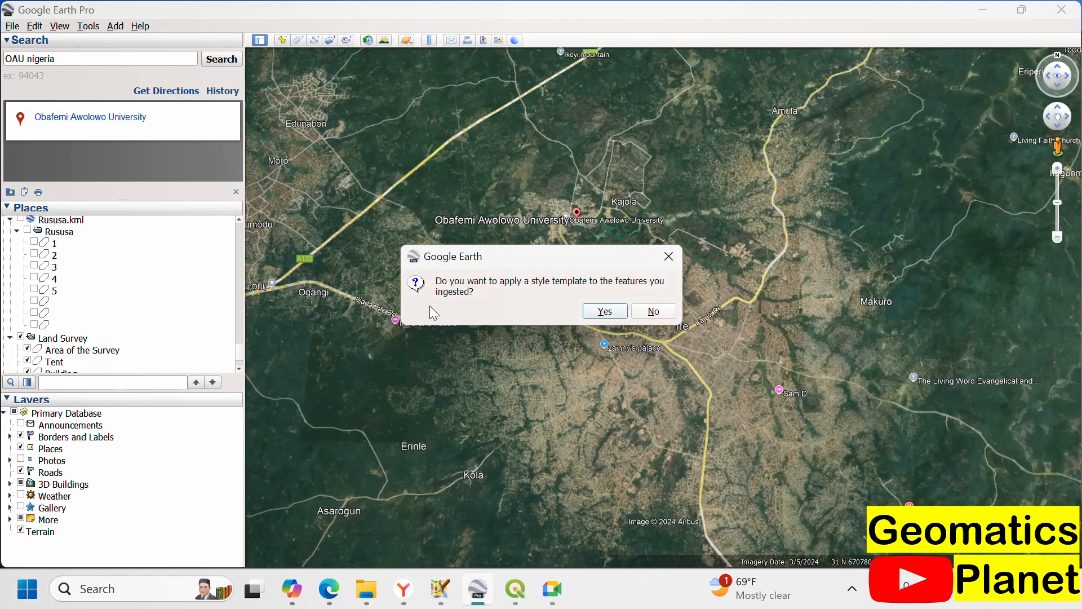
Step: Create a new style template for the imported features, with NAME_2 as the name field
left_click(600, 312)
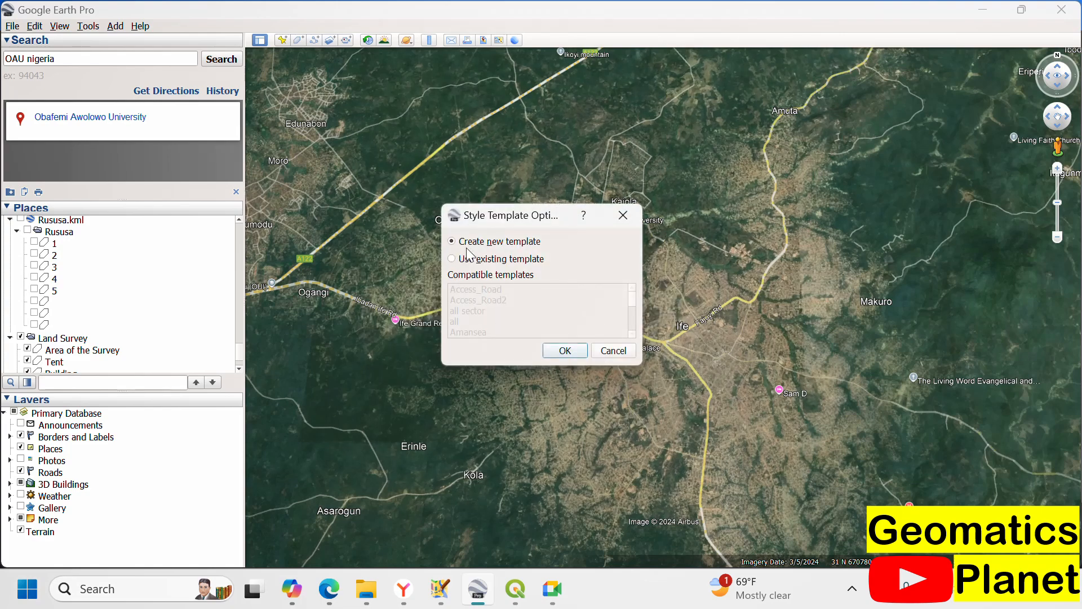
left_click(550, 350)
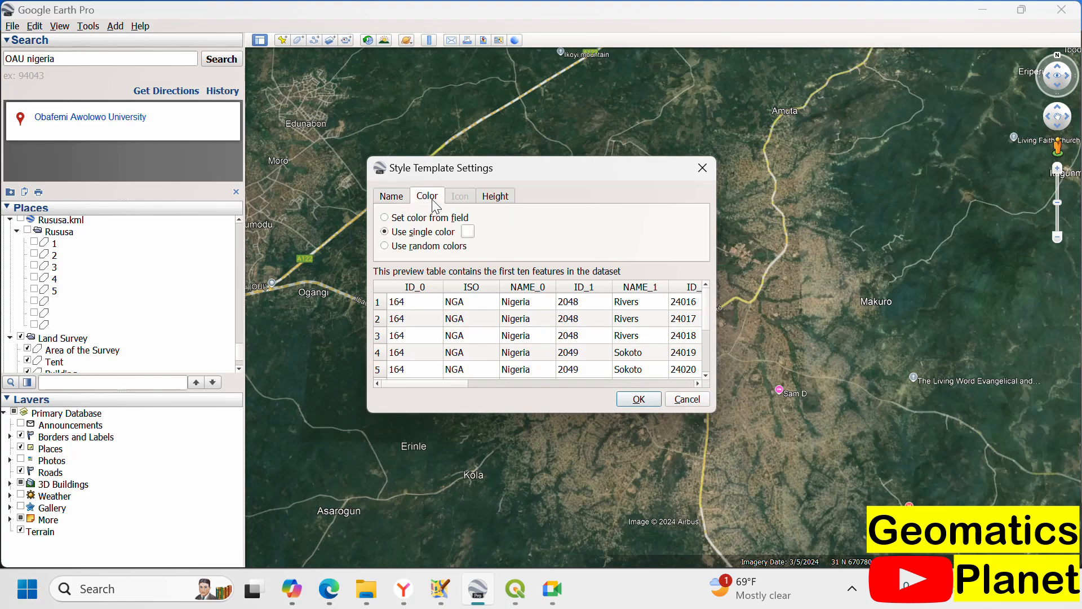
left_click(432, 200)
left_click(493, 197)
left_click(430, 201)
left_click(391, 197)
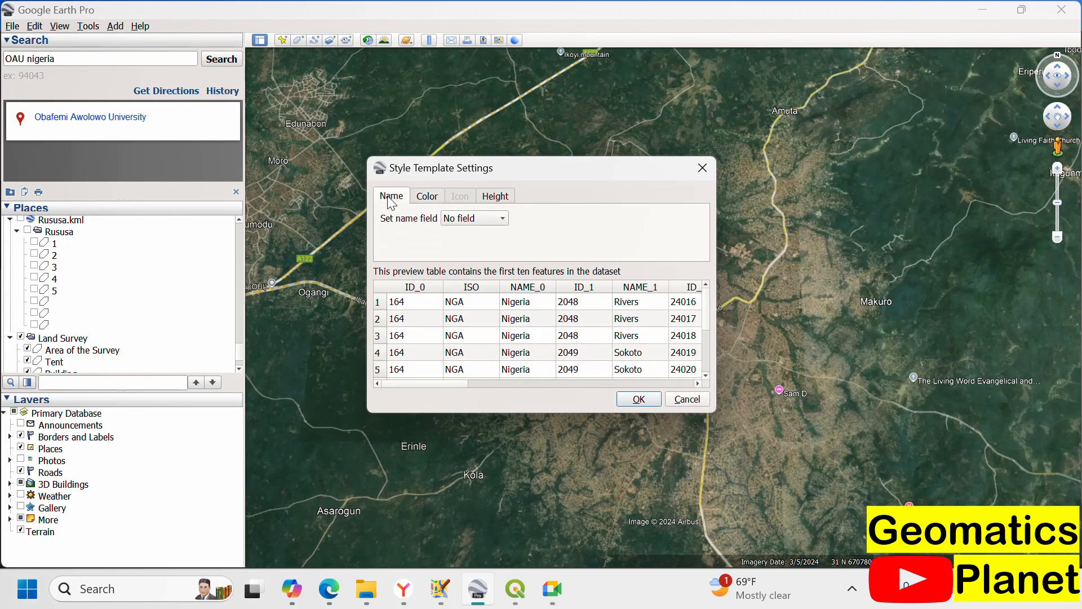
left_click(458, 220)
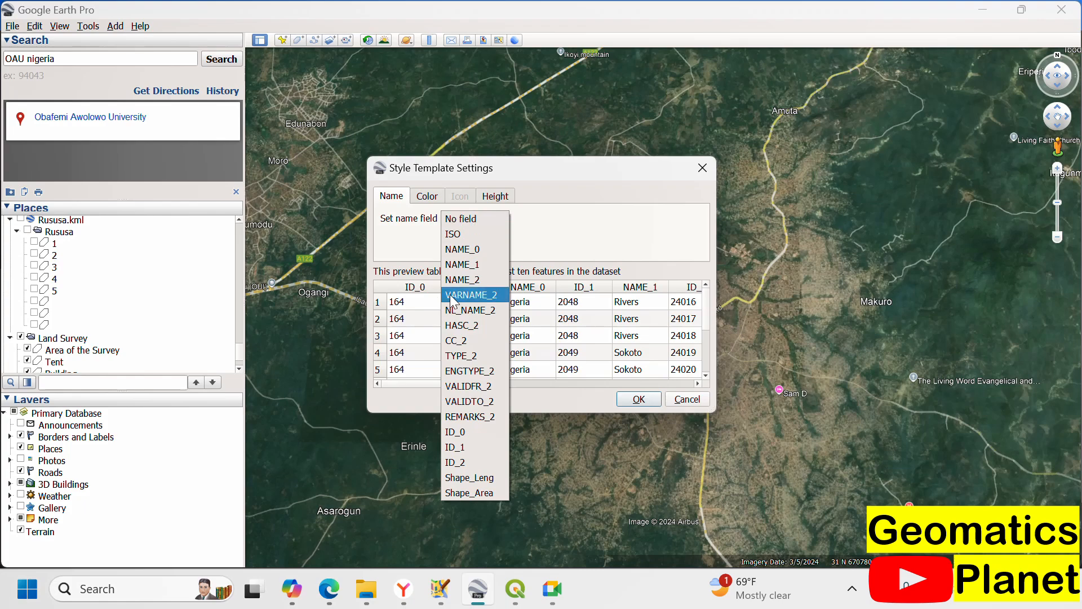
left_click(590, 282)
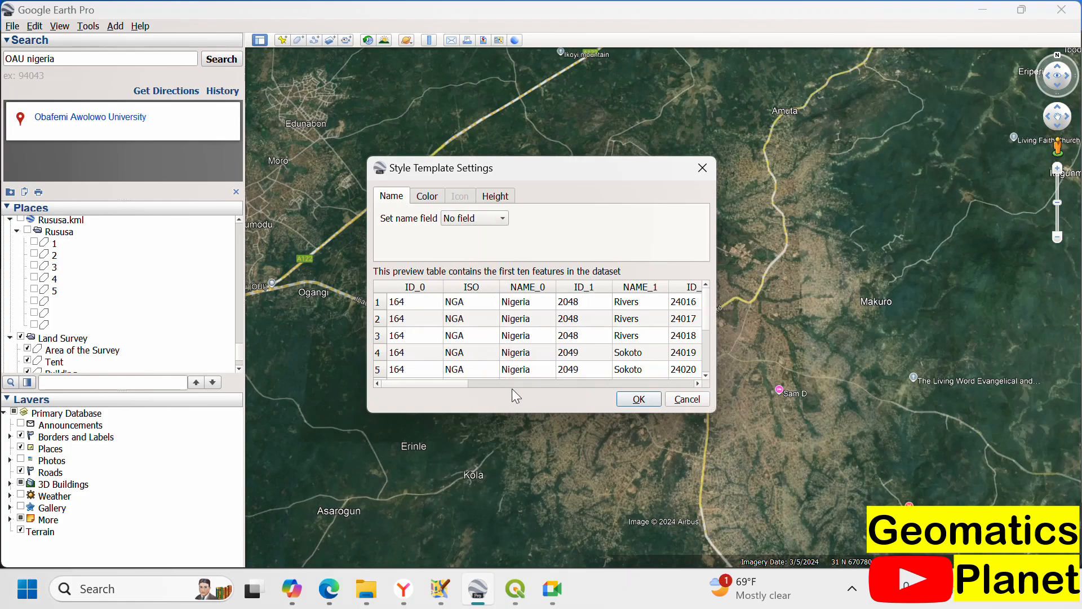
left_click_drag(454, 383, 484, 374)
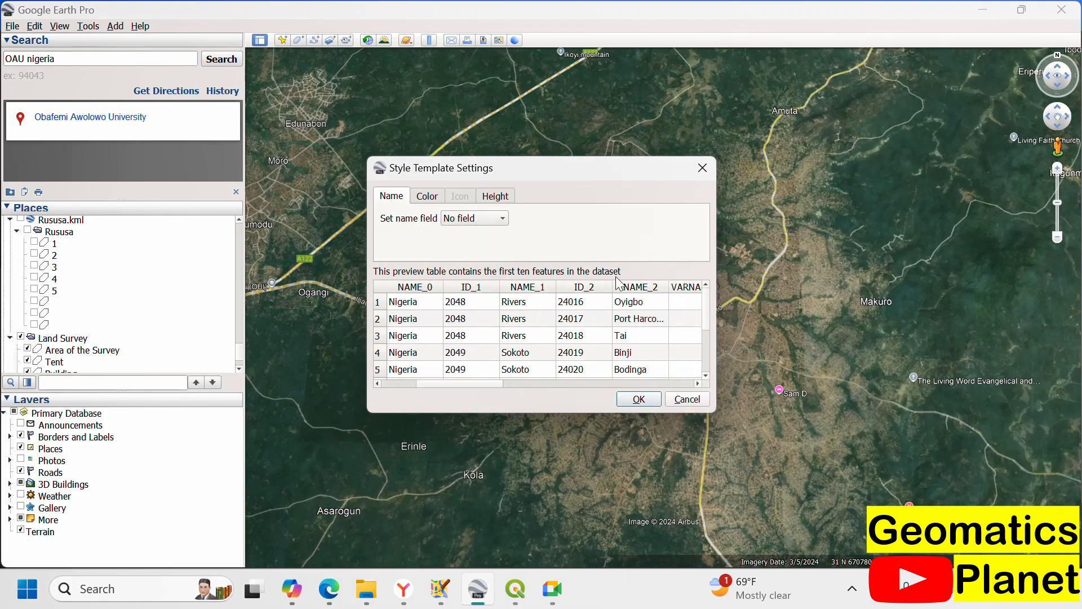
left_click(451, 224)
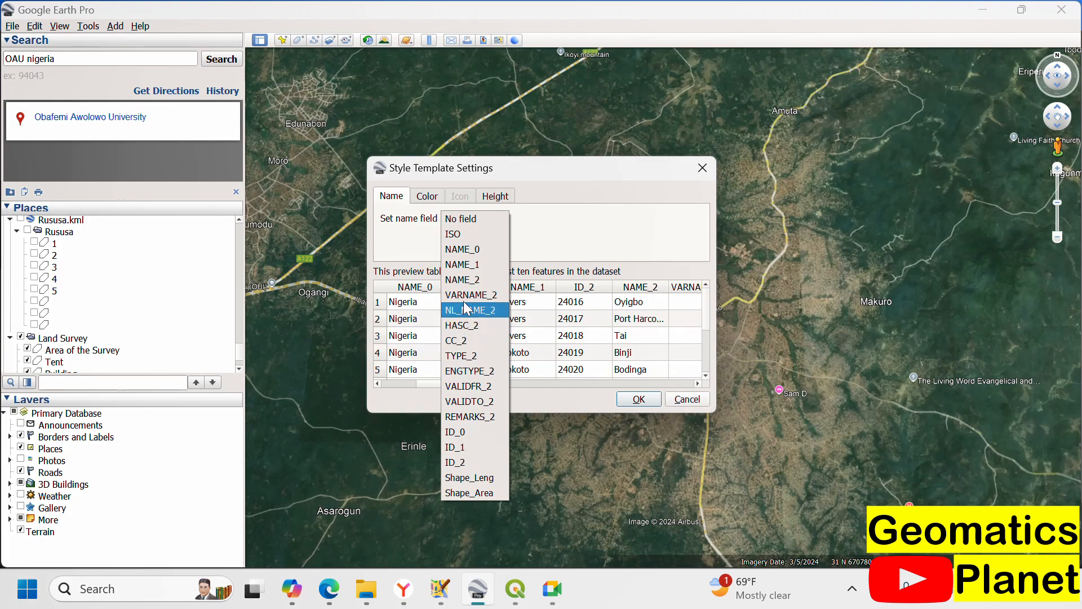
left_click(472, 280)
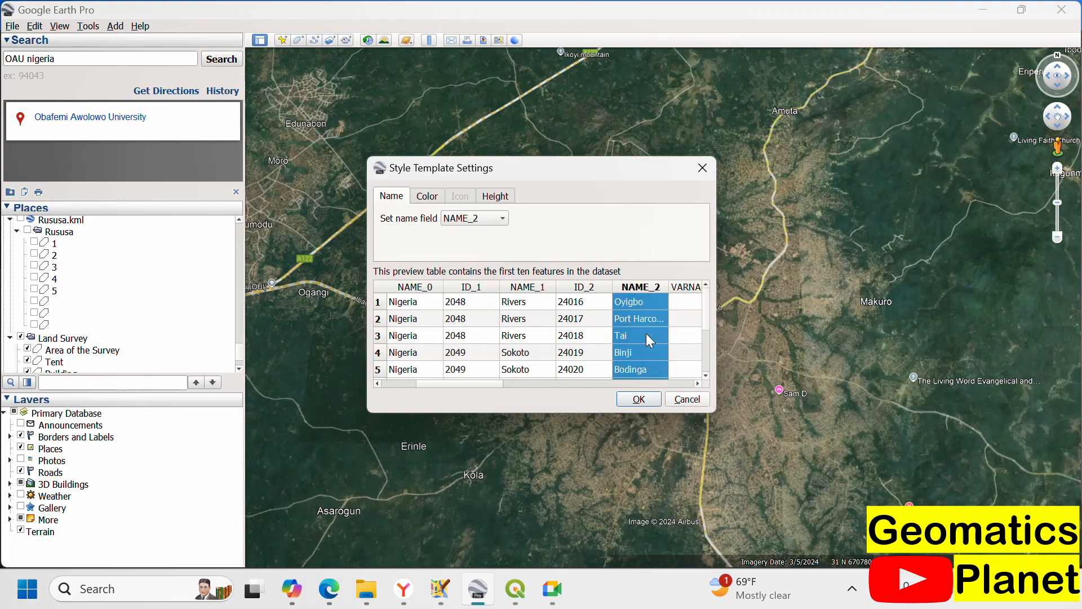
Step: Confirm the template settings and save the style template as NGA_lgaaa
left_click(638, 399)
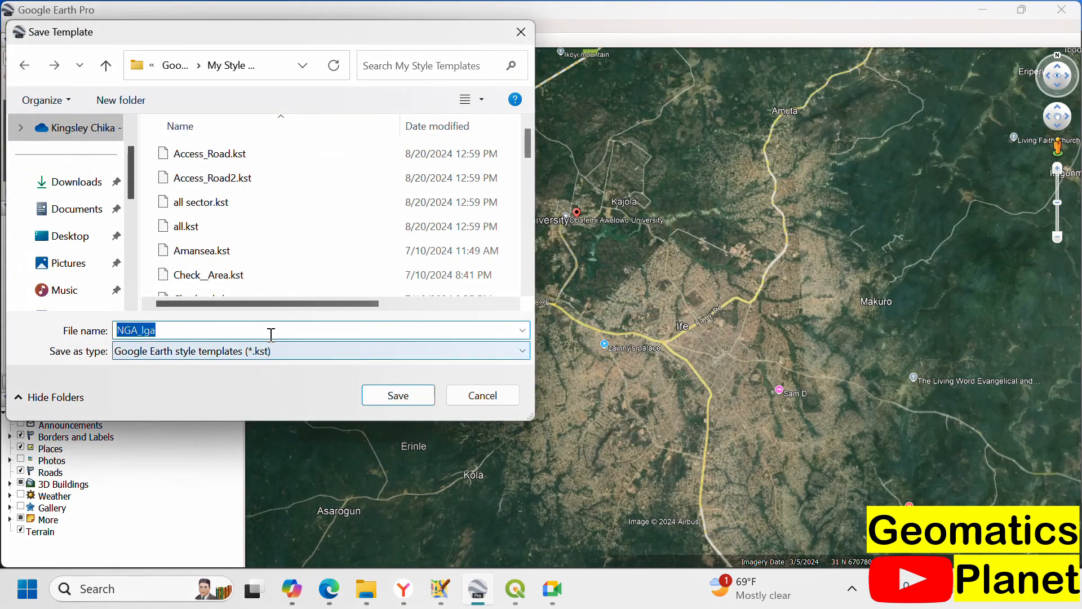
left_click(209, 329)
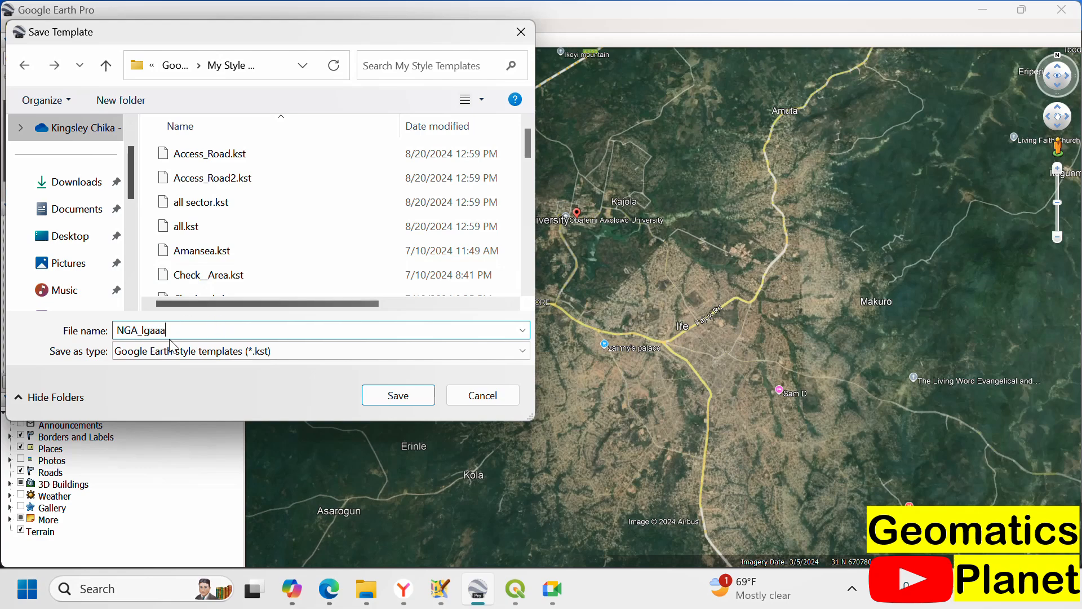
scroll(192, 225, "down", 8)
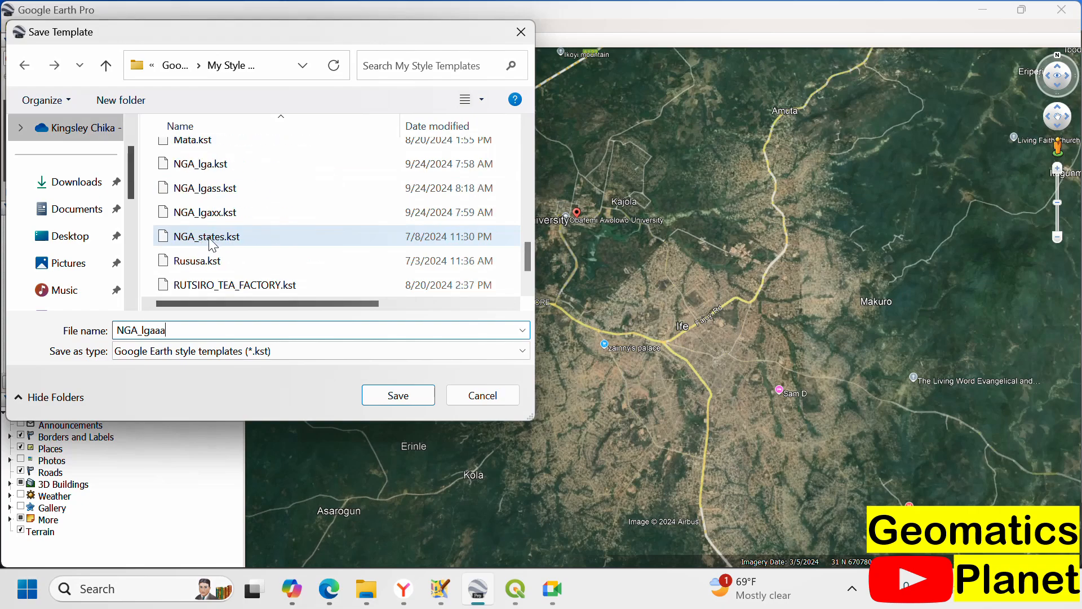
left_click(393, 396)
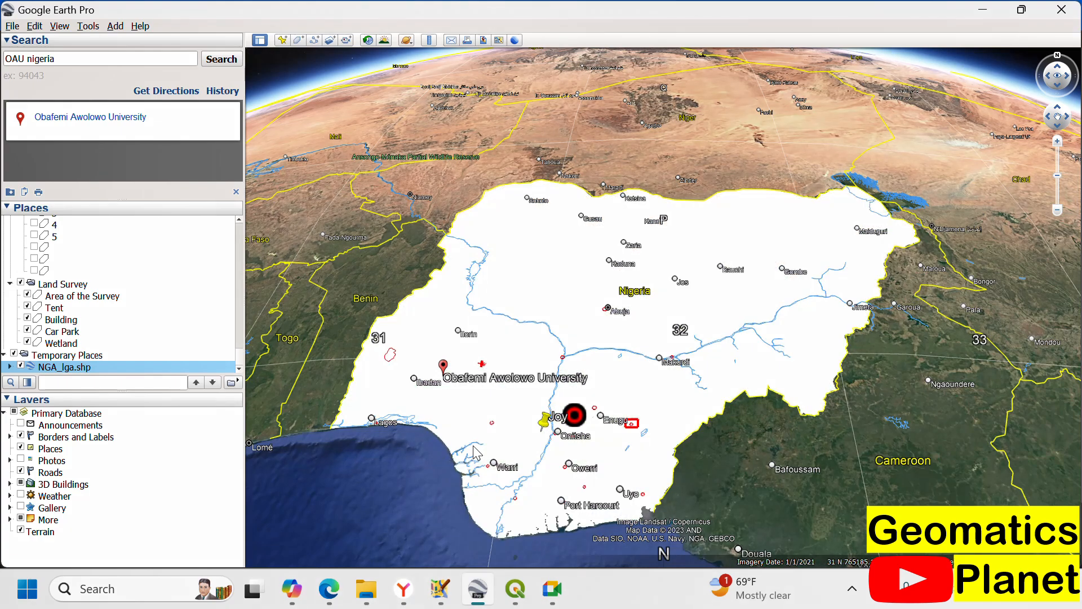
Step: Examine the imported layer over Nigeria and go to the Obafemi Awolowo University search result
scroll(459, 469, "up", 5)
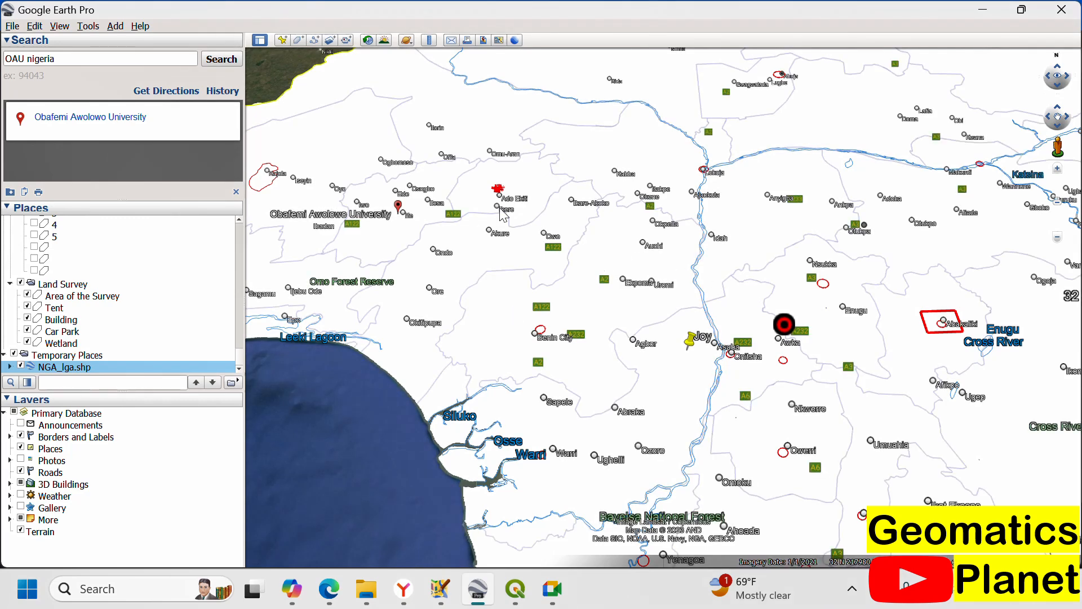
scroll(499, 204, "up", 3)
scroll(623, 273, "down", 2)
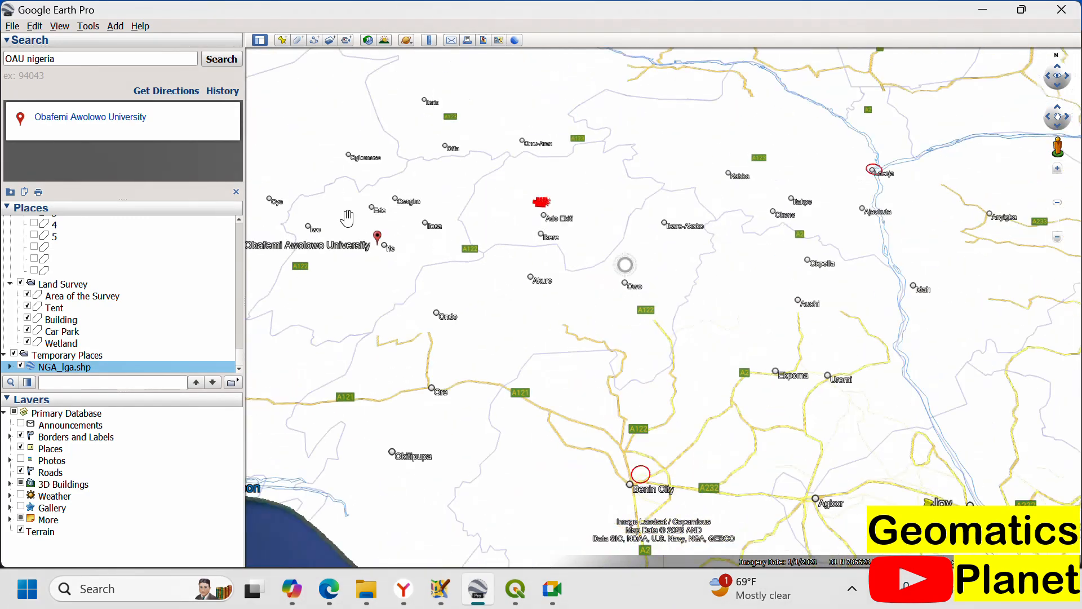
left_click(120, 121)
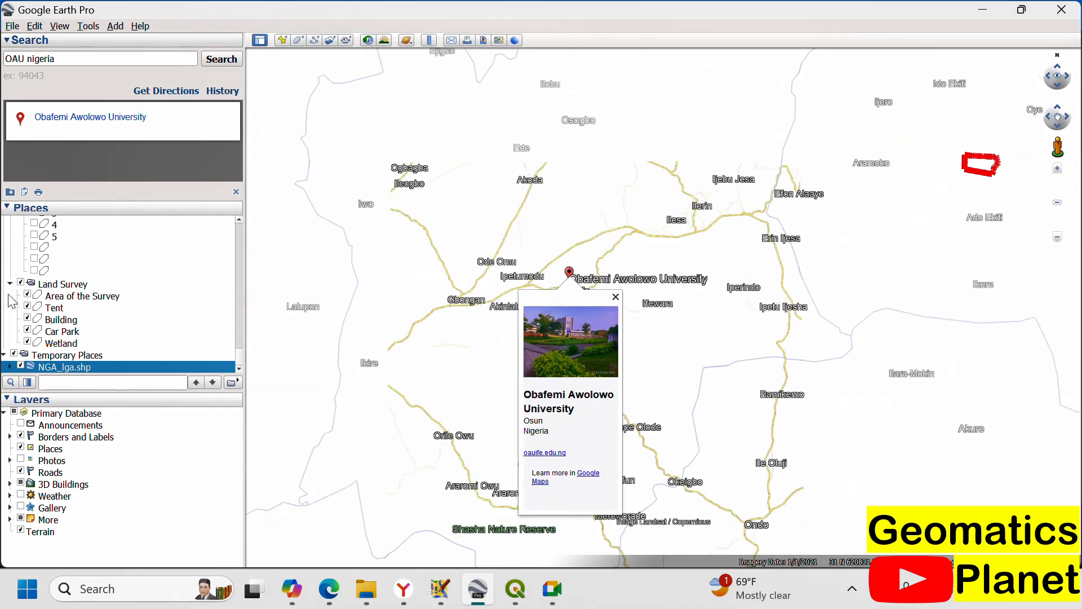
Step: Make all features of the NGA_lga.shp folder share one style, filled and outlined with random area colours
right_click(38, 366)
left_click(108, 564)
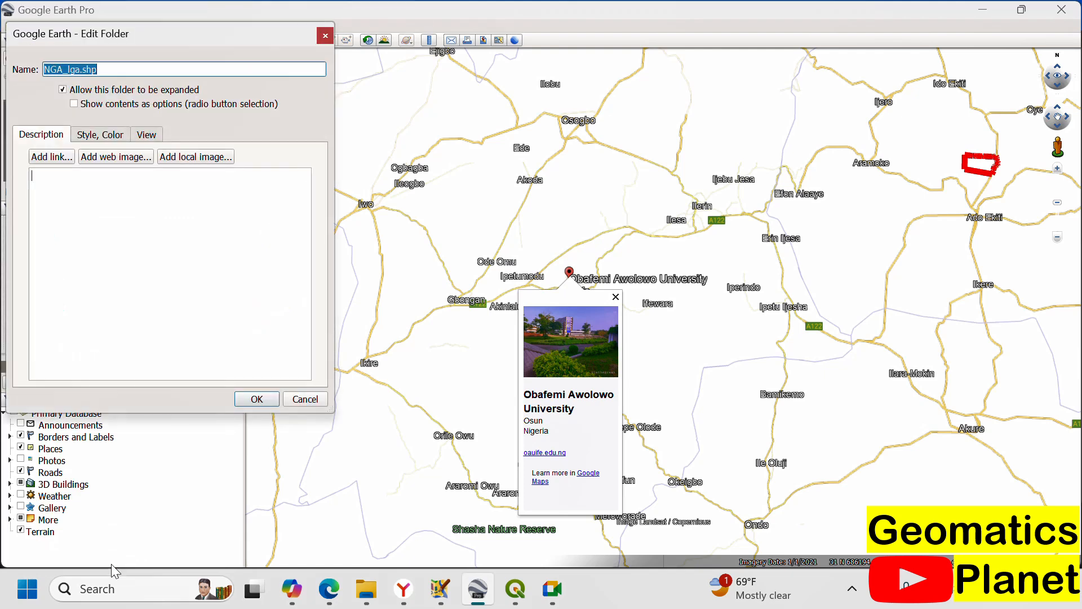
left_click(99, 135)
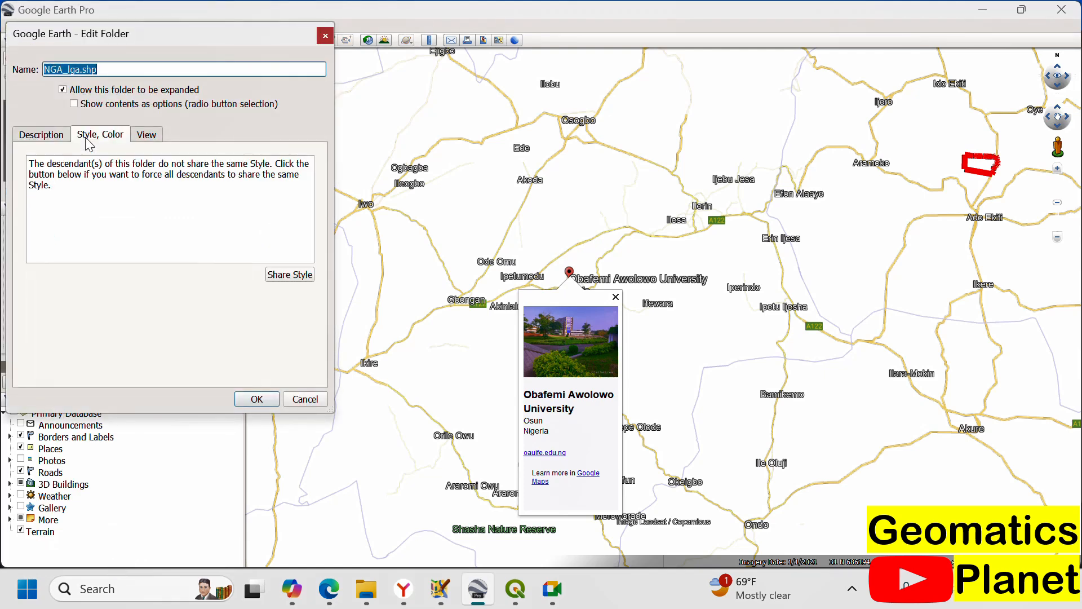
left_click(282, 276)
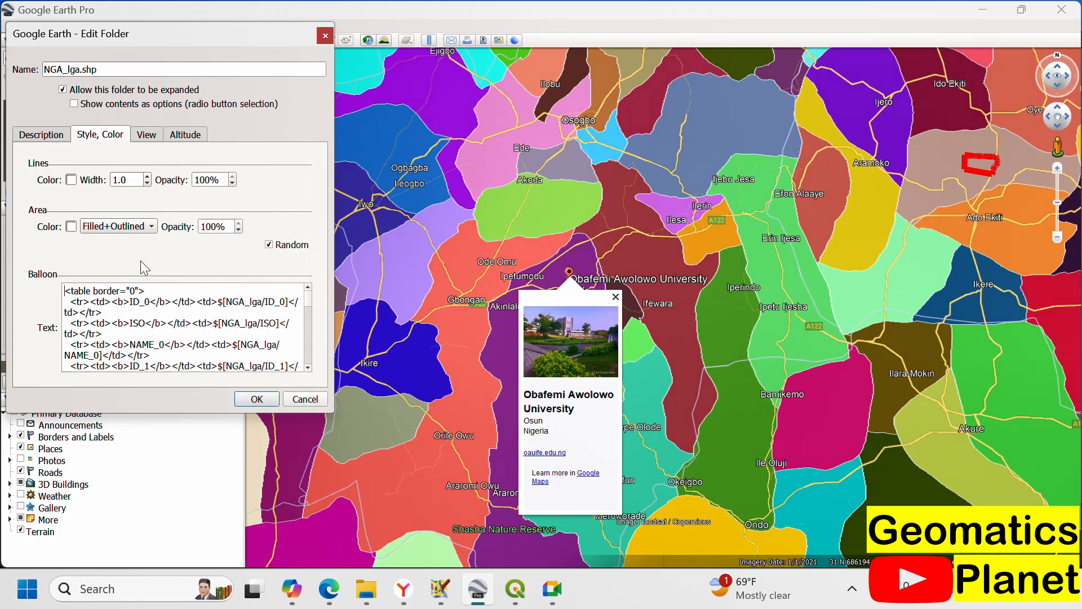
scroll(727, 168, "down", 5)
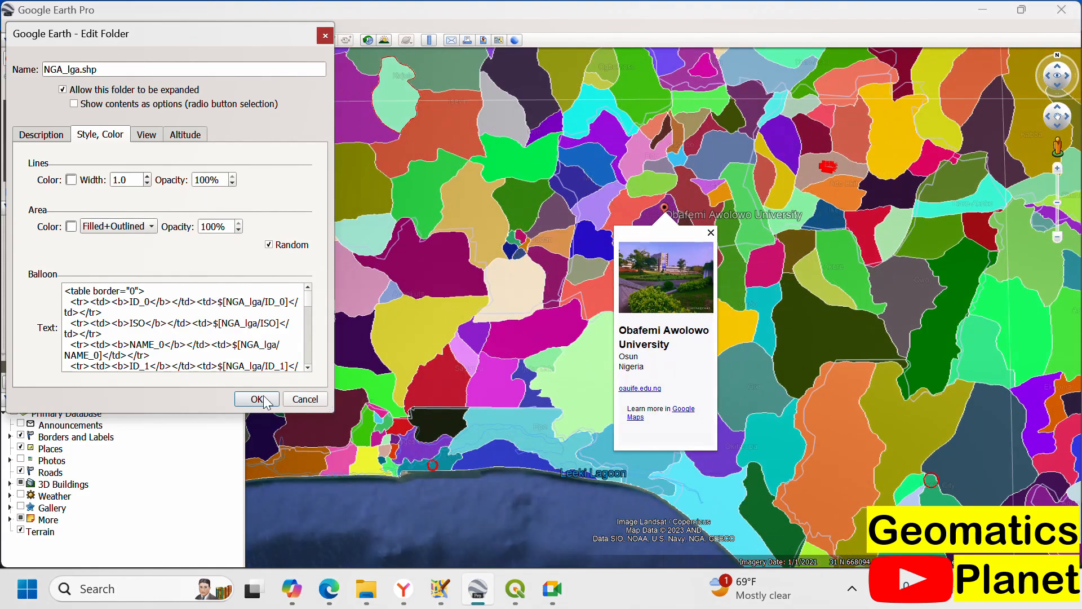
key("Return")
Step: Close the university's info balloon and check the attributes of the local government area around Obafemi Awolowo University
scroll(752, 242, "up", 3)
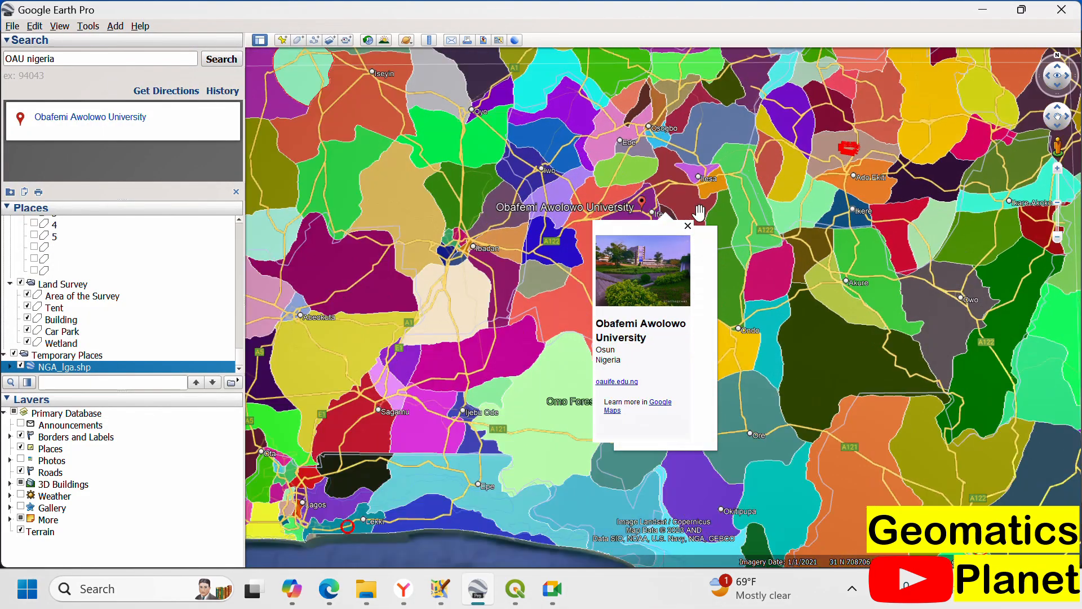
left_click(632, 209)
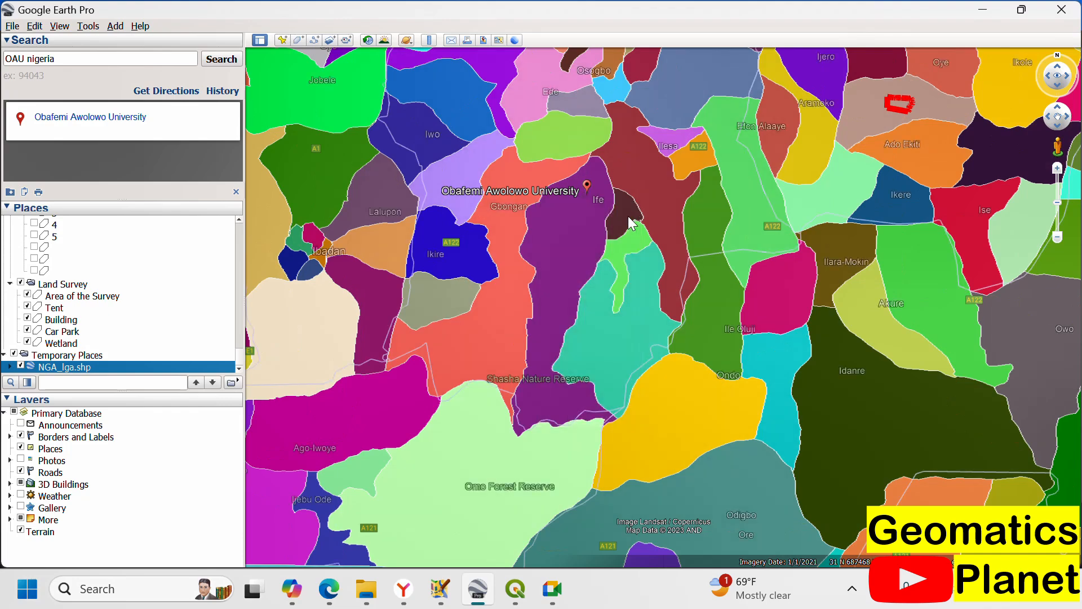
scroll(576, 196, "up", 2)
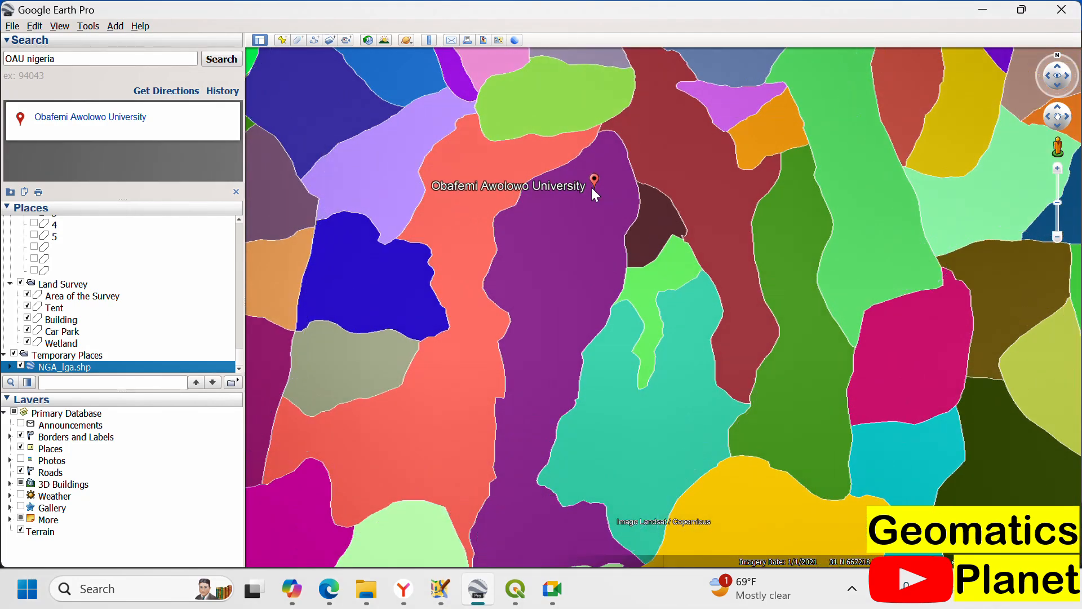
scroll(594, 151, "down", 2)
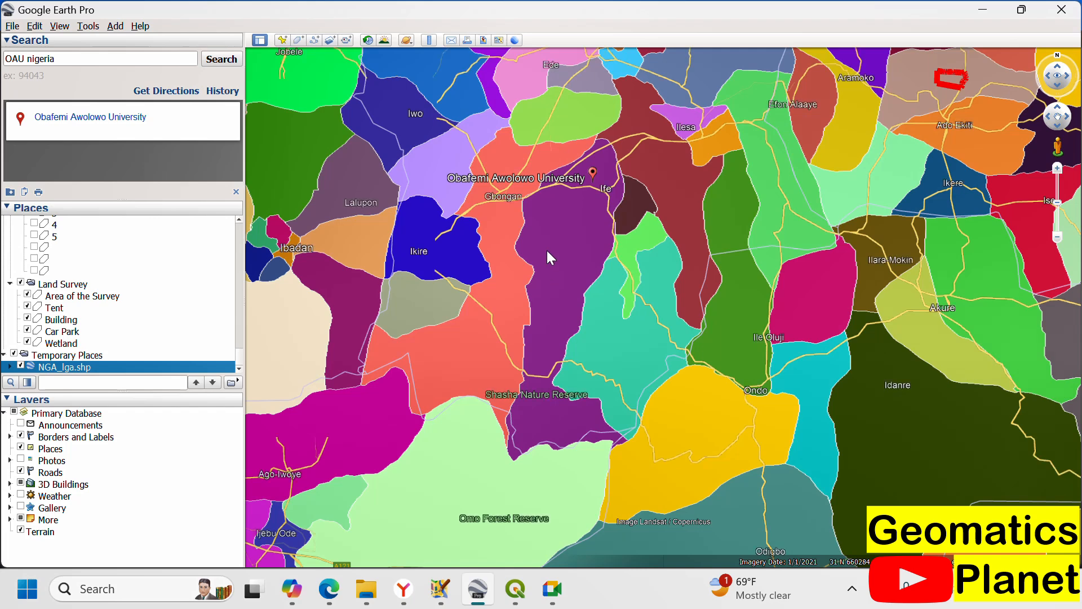
scroll(569, 217, "up", 2)
left_click(566, 217)
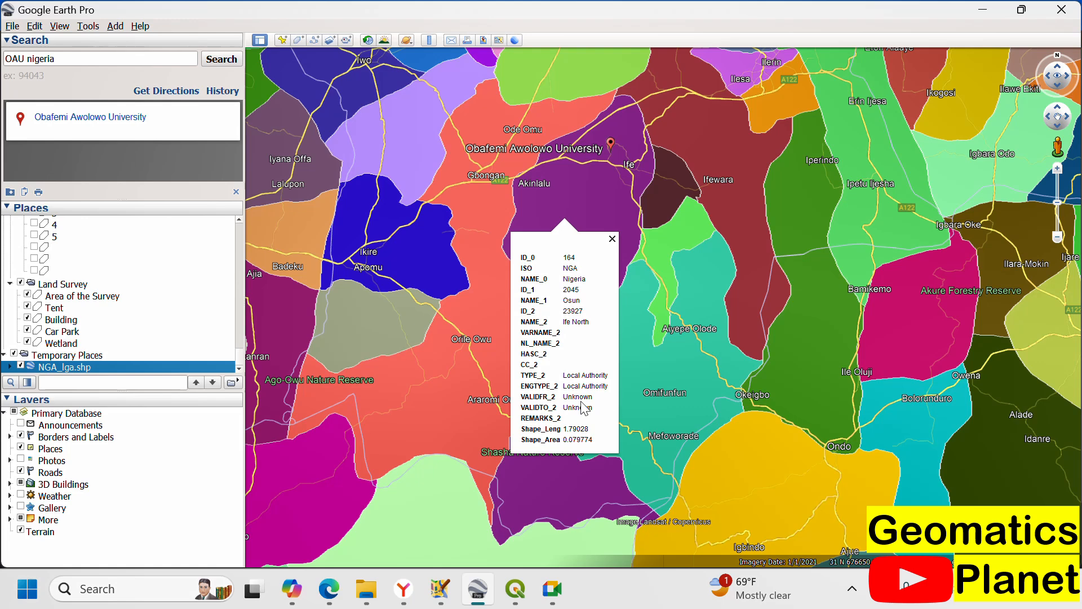
Step: Switch to the QGIS project containing the NGA_lga layer
mouse_move(515, 588)
left_click(561, 473)
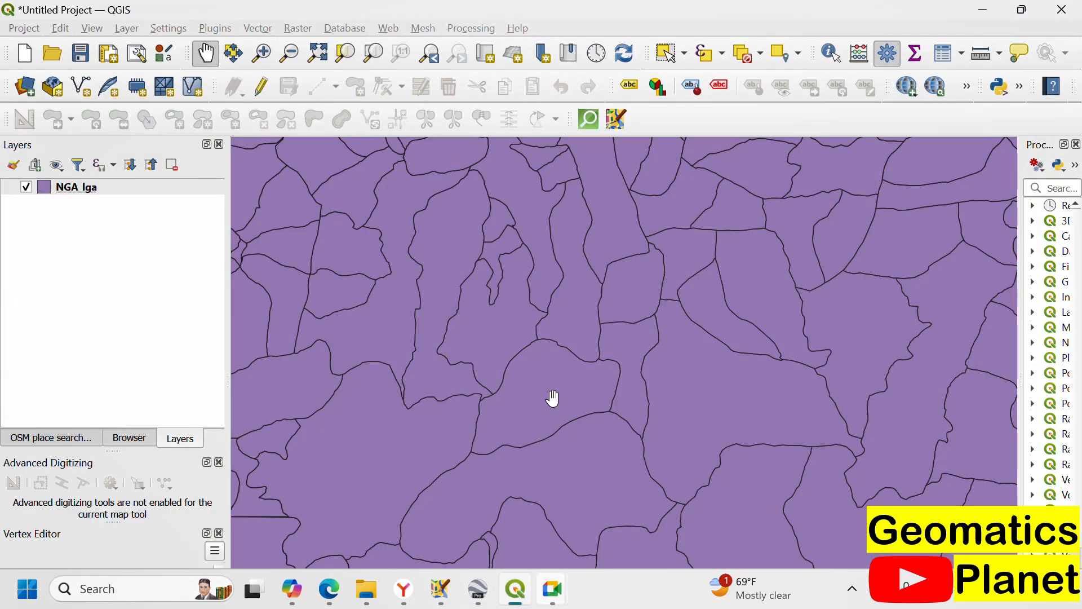